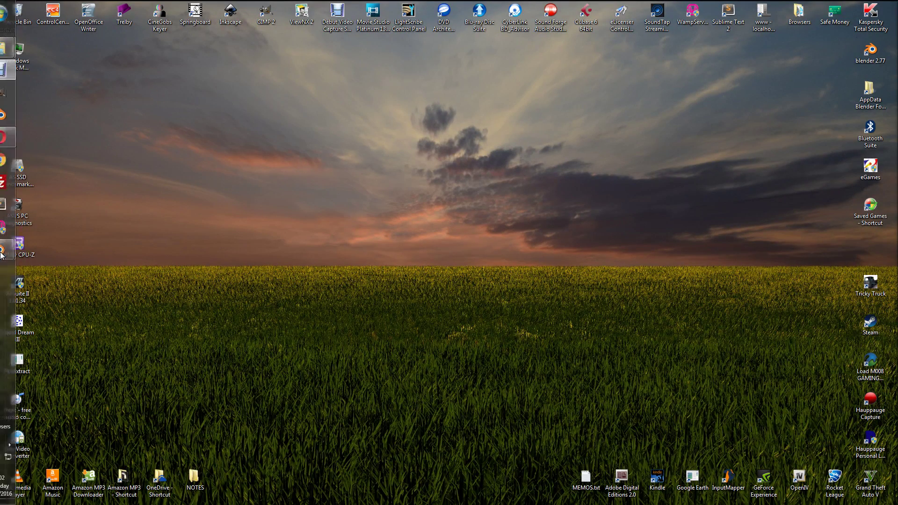
Switch to the Blender window that has the vending machine.blend file open
mouse_move(13, 255)
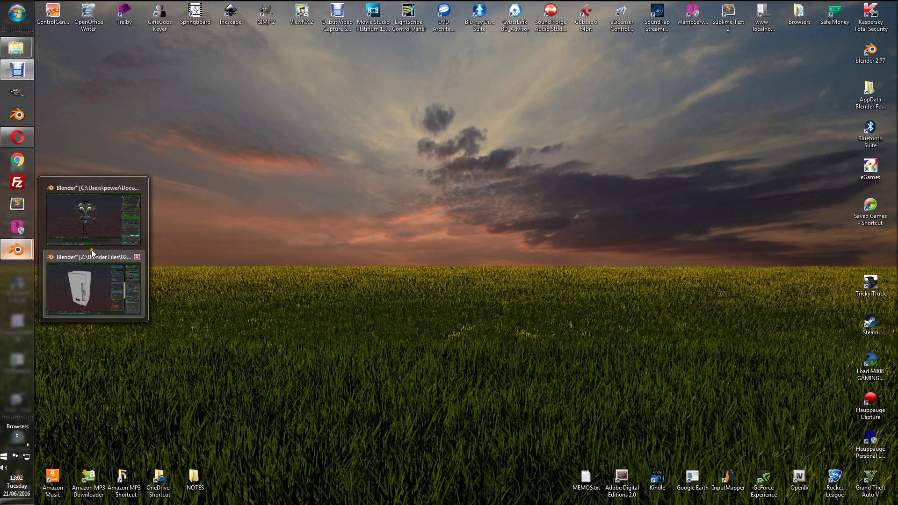
mouse_move(85, 229)
mouse_move(87, 277)
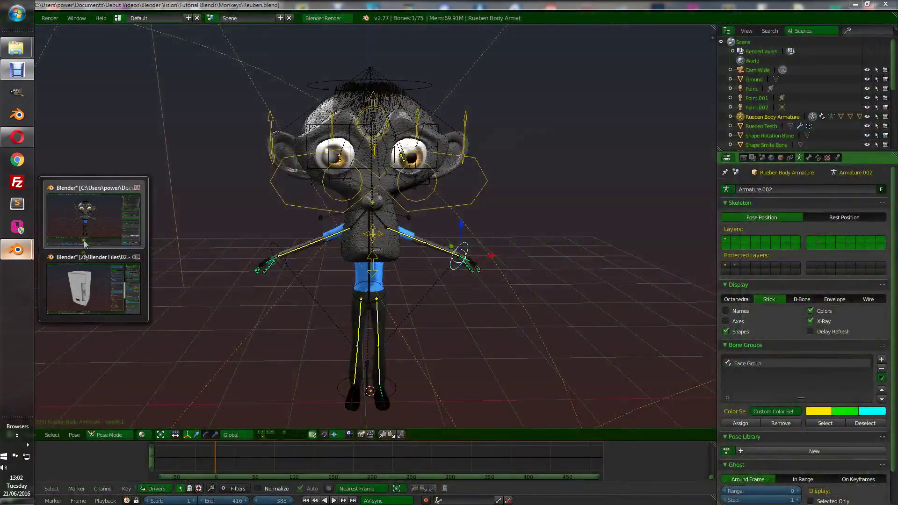
mouse_move(81, 251)
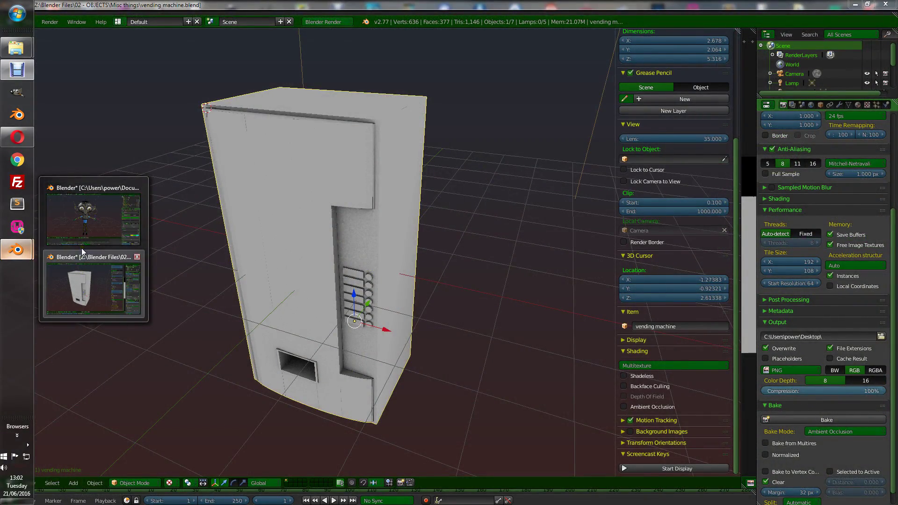
left_click(86, 276)
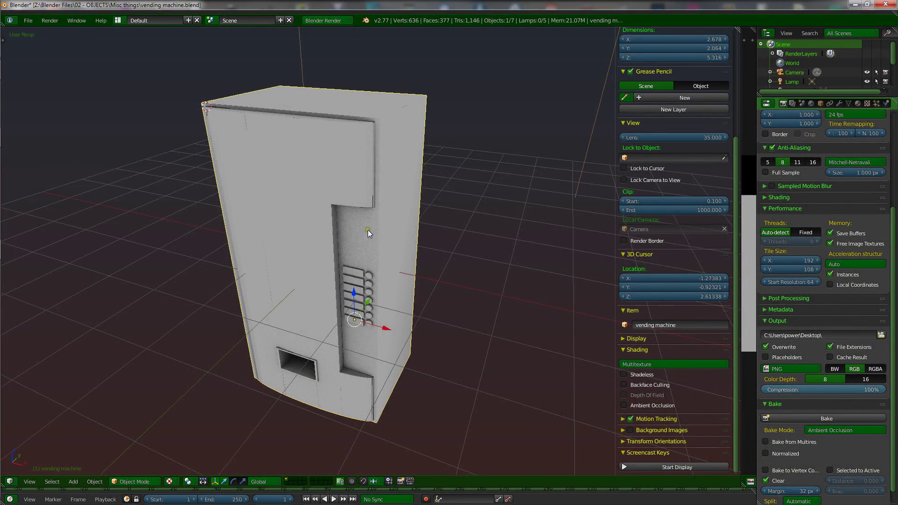
Examine the vending machine model from several angles, including its mesh in Edit Mode
mouse_move(370, 228)
middle_mouse_down()
mouse_move(281, 225)
mouse_move(368, 225)
middle_mouse_up()
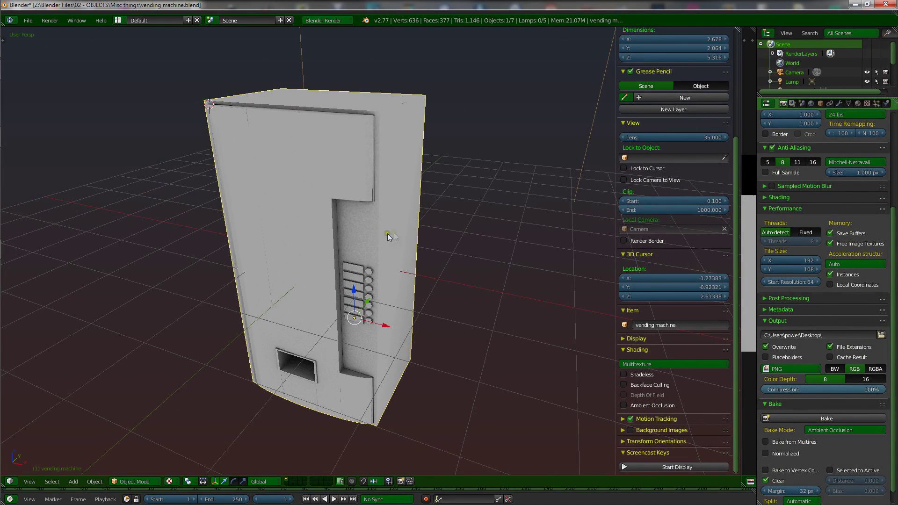
scroll(384, 235, "down", 2)
middle_click_drag(350, 248, 342, 228)
scroll(344, 267, "down", 2)
scroll(343, 261, "up", 5)
scroll(346, 220, "down", 2)
middle_click_drag(274, 249, 400, 238)
key("Tab")
scroll(400, 238, "up", 3)
key("Tab")
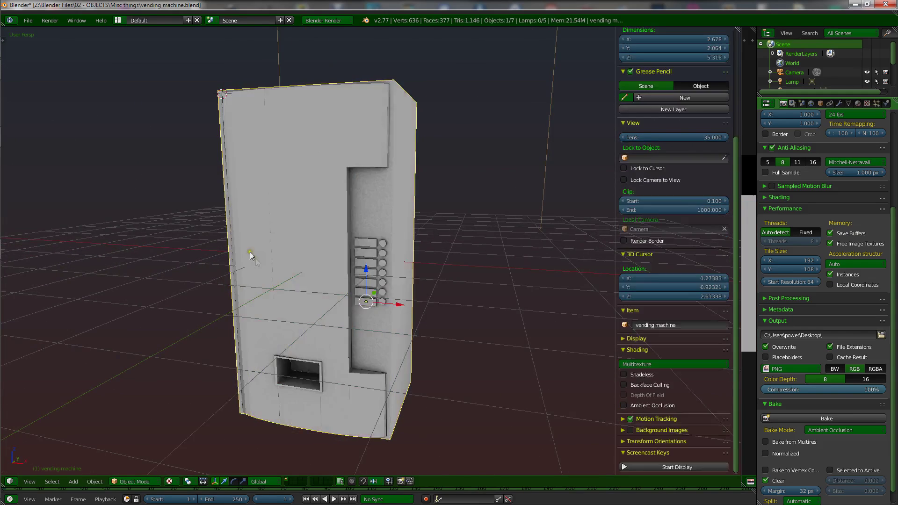
mouse_move(213, 301)
middle_mouse_down()
mouse_move(227, 307)
mouse_move(220, 320)
mouse_move(288, 121)
middle_mouse_up()
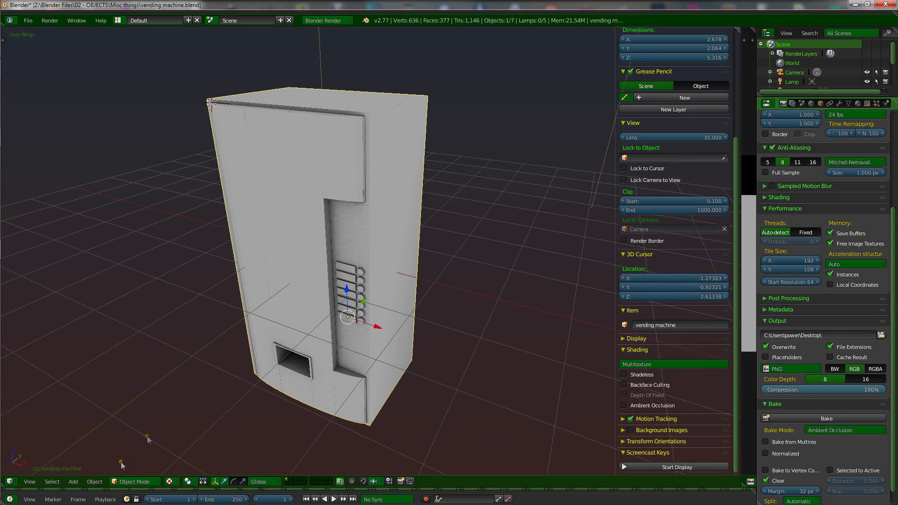
mouse_move(313, 265)
middle_mouse_down()
mouse_move(299, 270)
mouse_move(298, 259)
middle_mouse_up()
key("space")
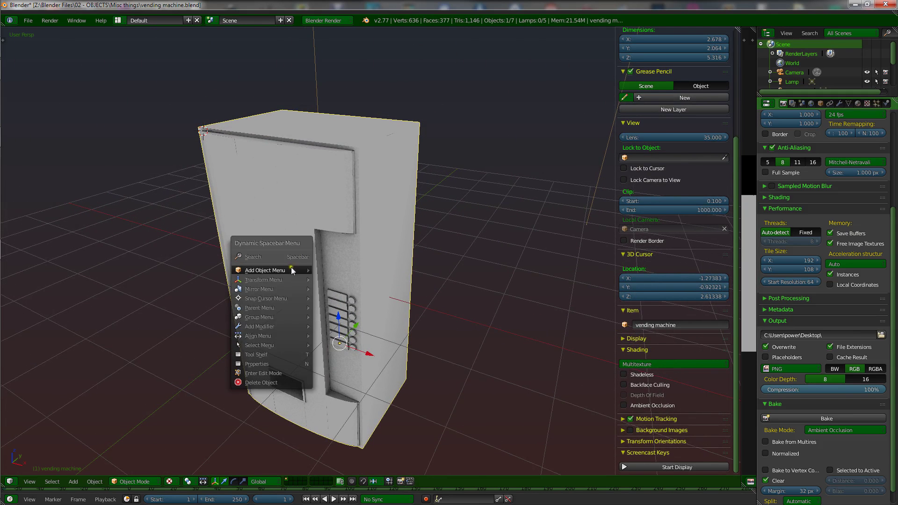
mouse_move(281, 270)
mouse_move(351, 271)
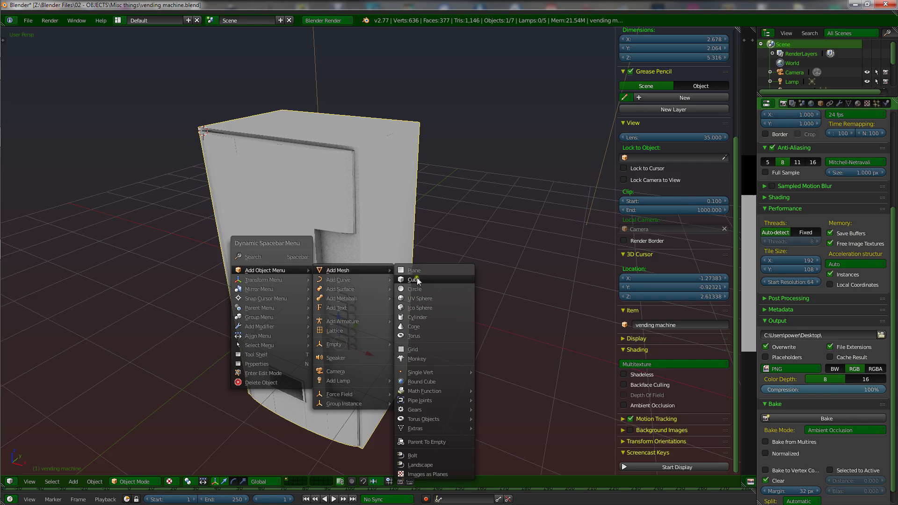
left_click(417, 280)
key("x")
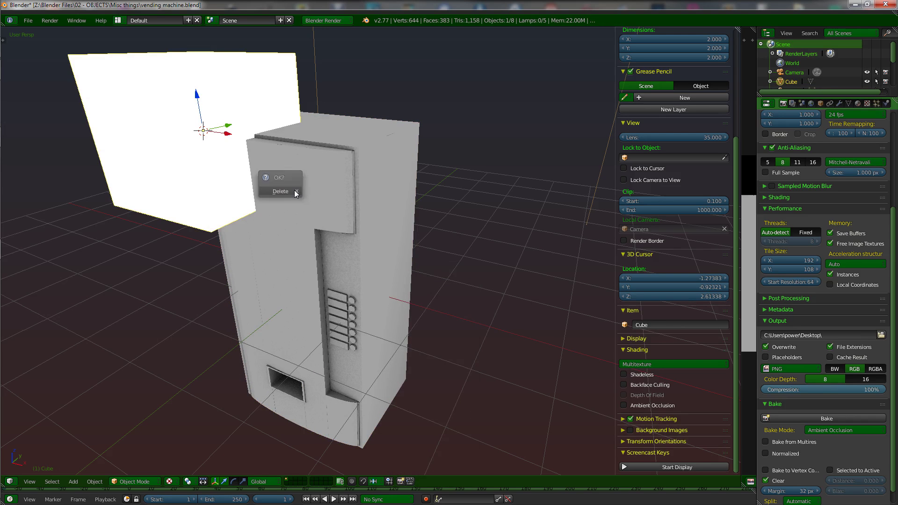
left_click(294, 192)
Add a mesh cylinder and scale it to about 0.208 wide and 0.370 tall
key("space")
mouse_move(282, 215)
mouse_move(341, 217)
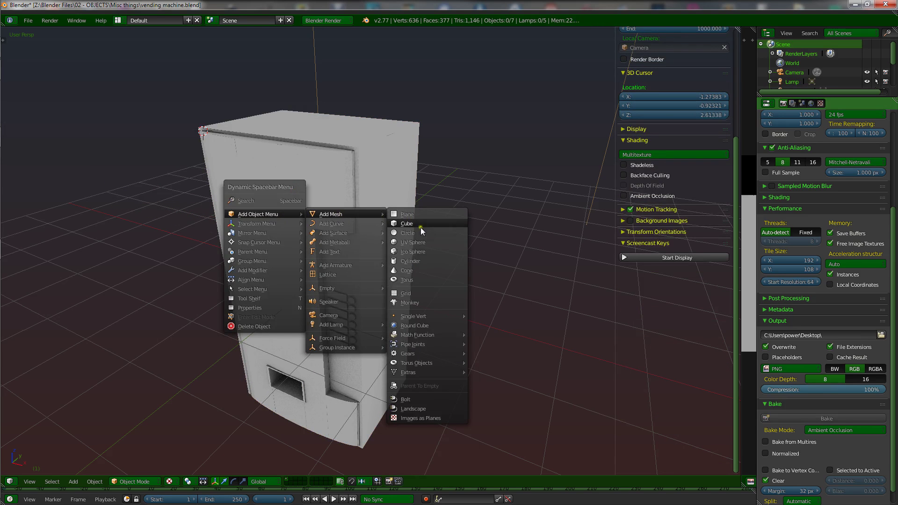
left_click(411, 261)
key("s")
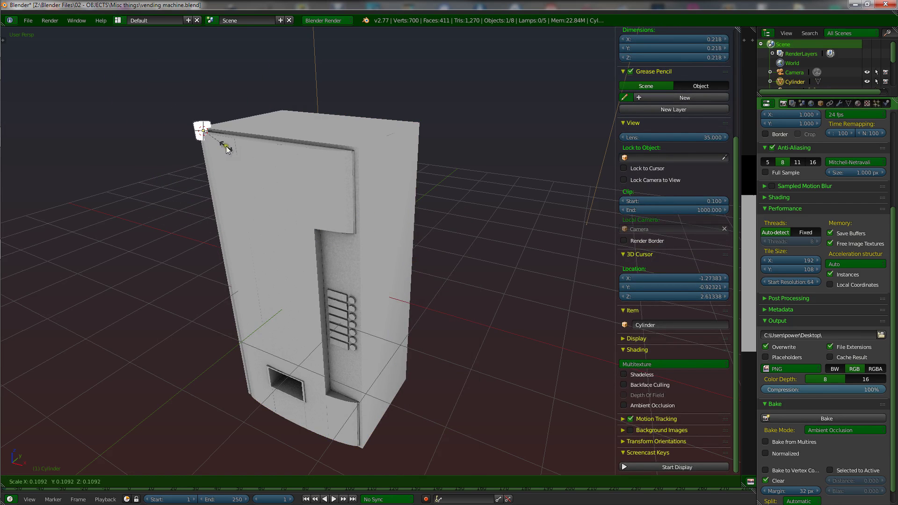
left_click(223, 135)
key("s")
key("z")
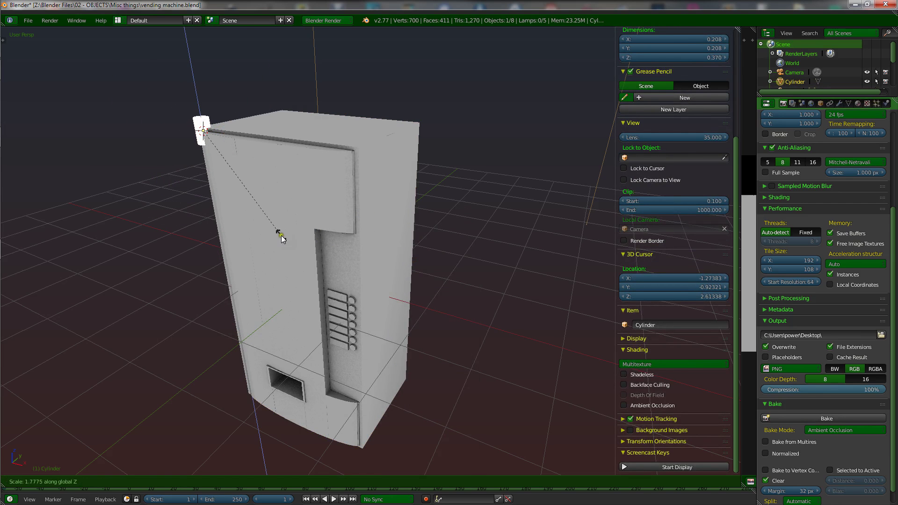
left_click(280, 234)
Move the cylinder along the X, Z and Y axes so it stands on top of the vending machine
key("g")
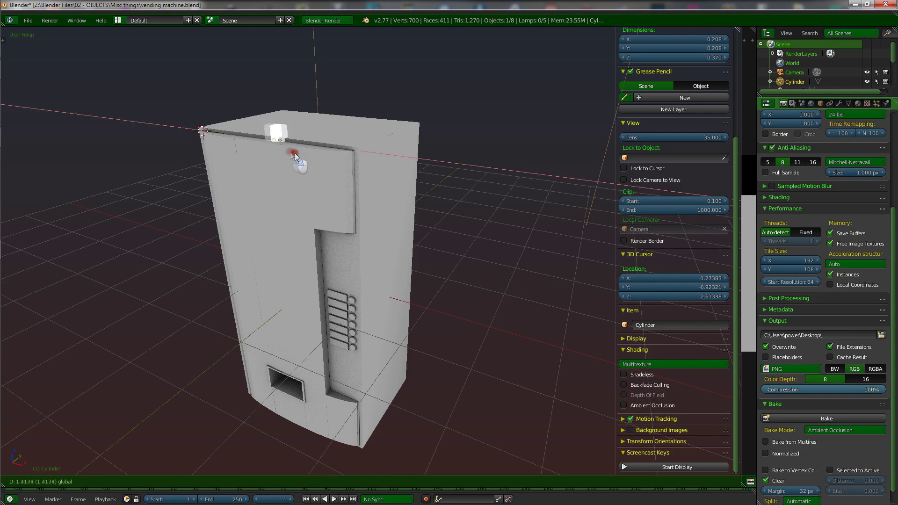
left_click(300, 136)
key("g")
key("z")
left_click(290, 111)
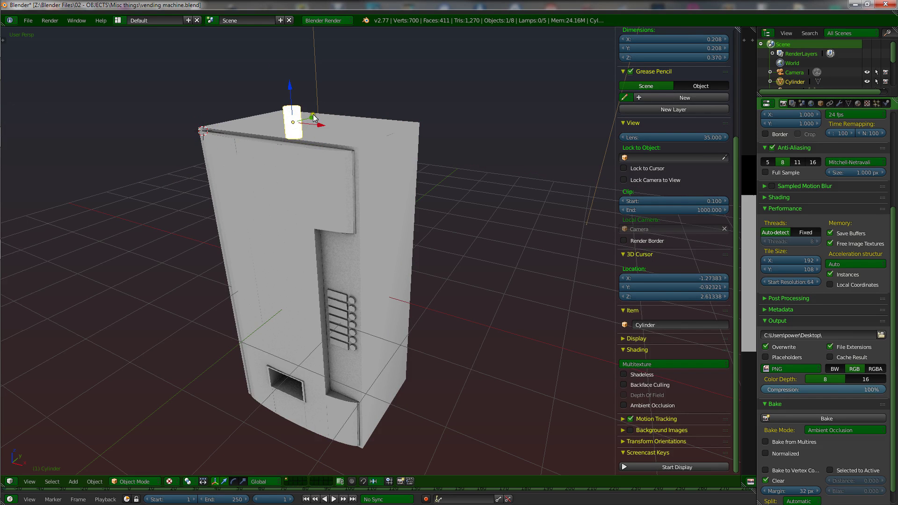
key("g")
key("y")
left_click(343, 113)
Rename the cylinder object as Can
middle_click_drag(343, 112, 395, 175)
left_click(658, 325)
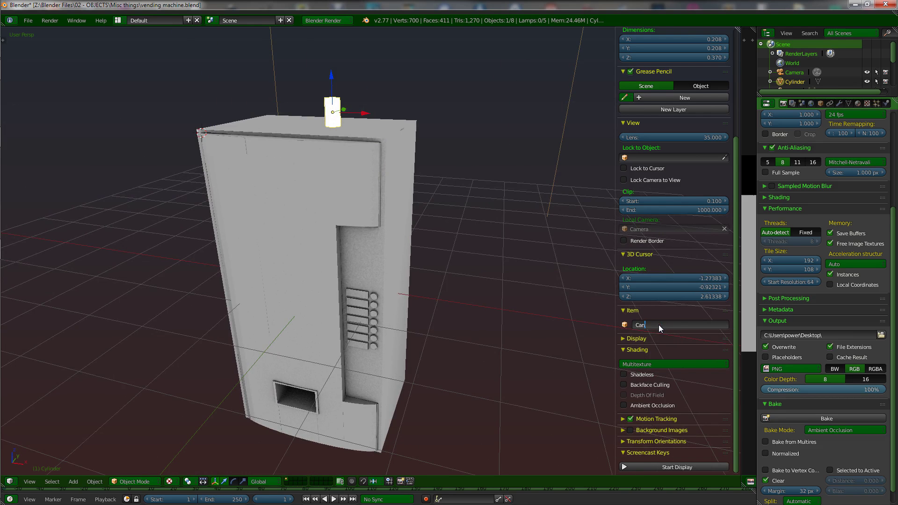
key("Return")
Select the vending machine object and save over the existing vending machine.blend file
middle_click_drag(391, 138, 366, 138)
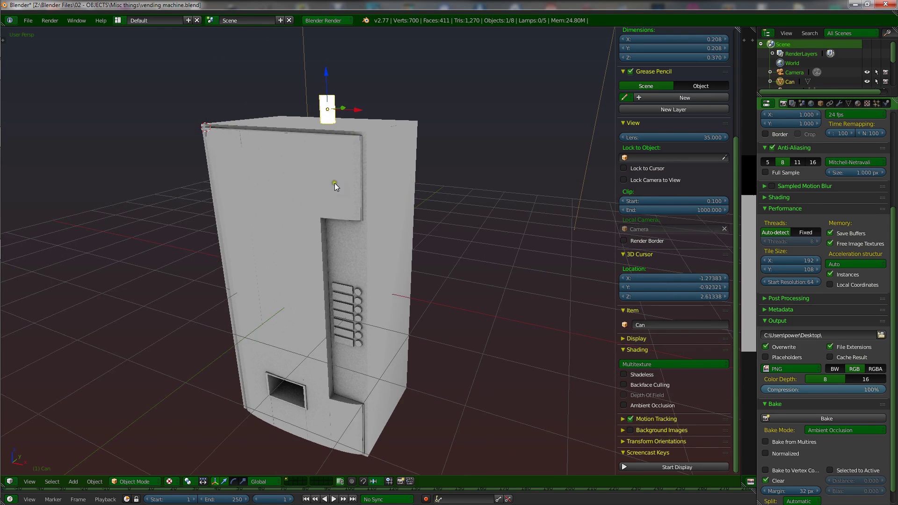
middle_click_drag(398, 209, 342, 260)
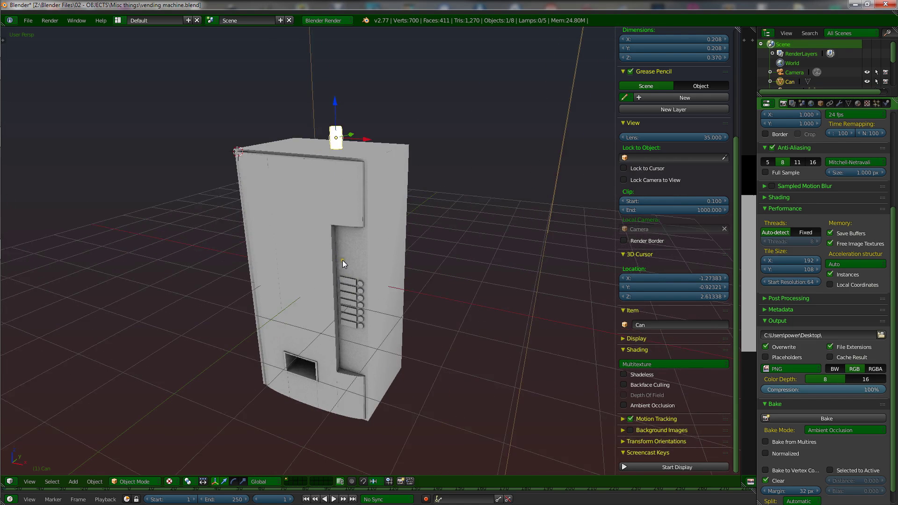
right_click(353, 242)
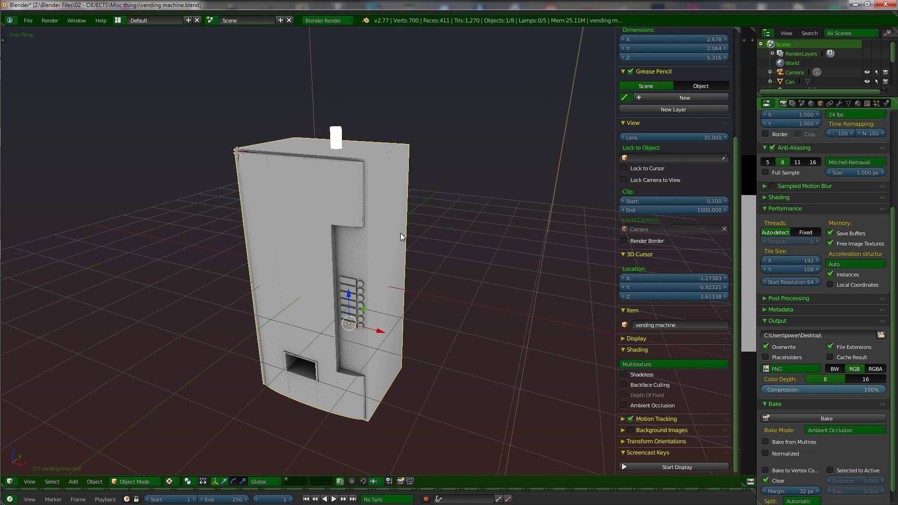
middle_click_drag(400, 234, 453, 235)
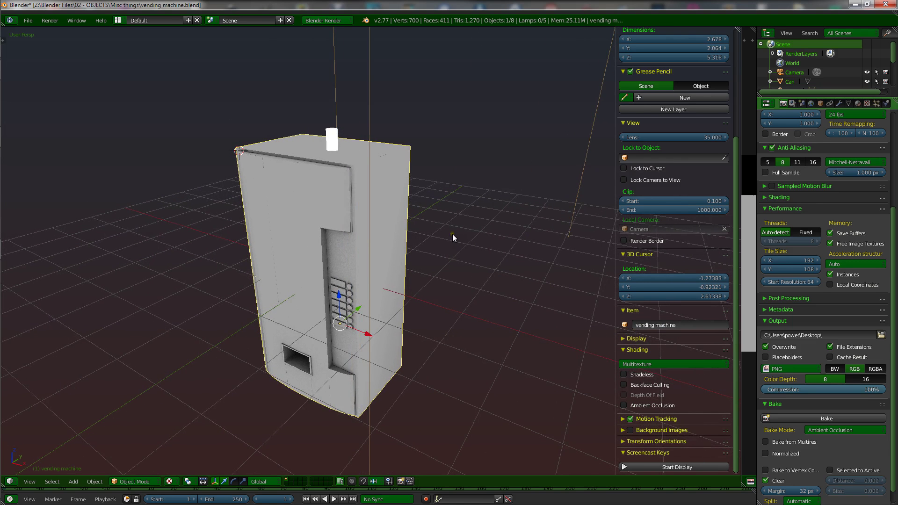
key("ctrl+s")
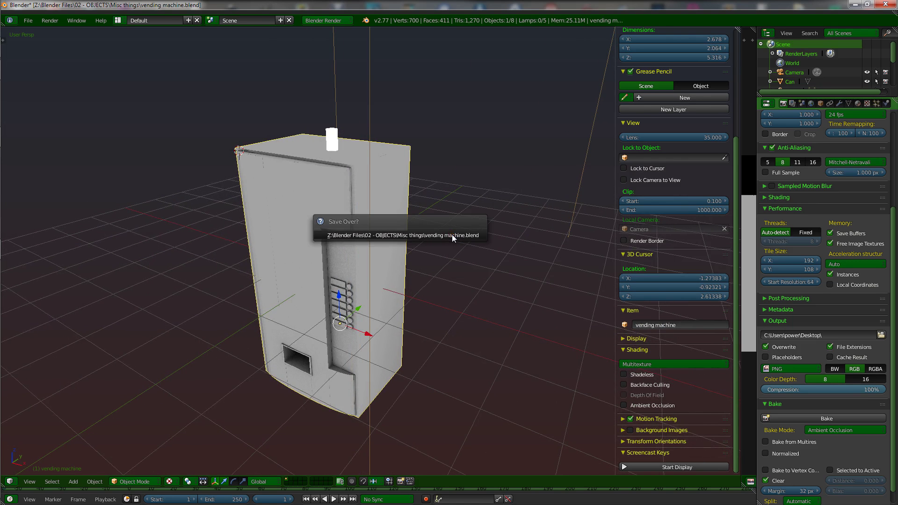
left_click(452, 235)
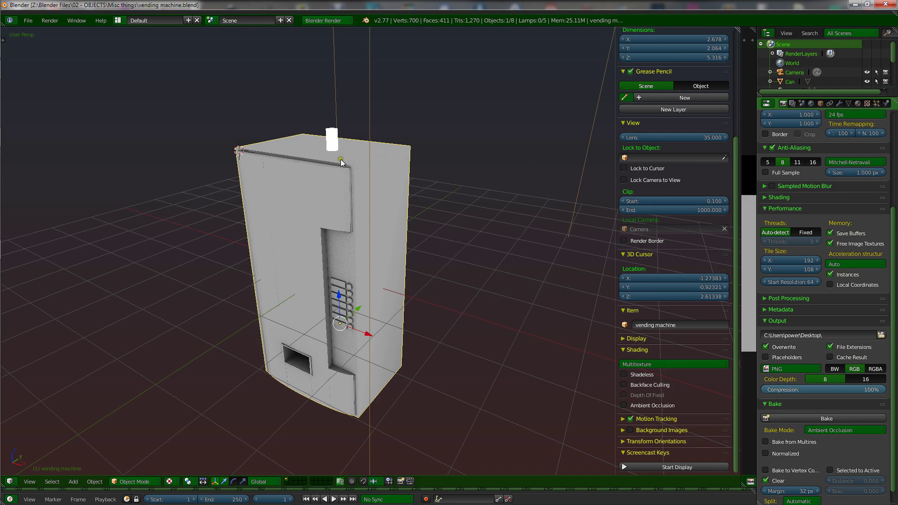
Switch to the empty Blender scene, start the Link command and browse to vending machine.blend in 02 - OBJECTS\Misc things
mouse_move(1, 206)
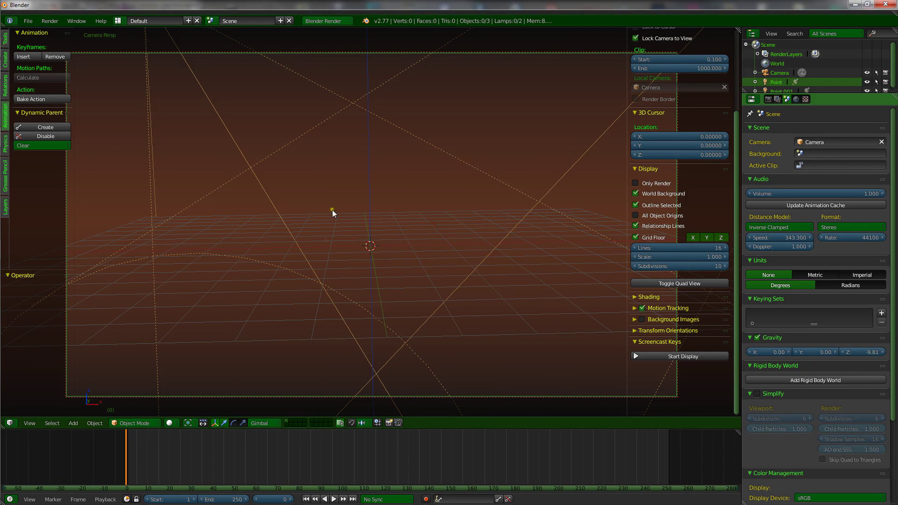
middle_click_drag(425, 226, 376, 251)
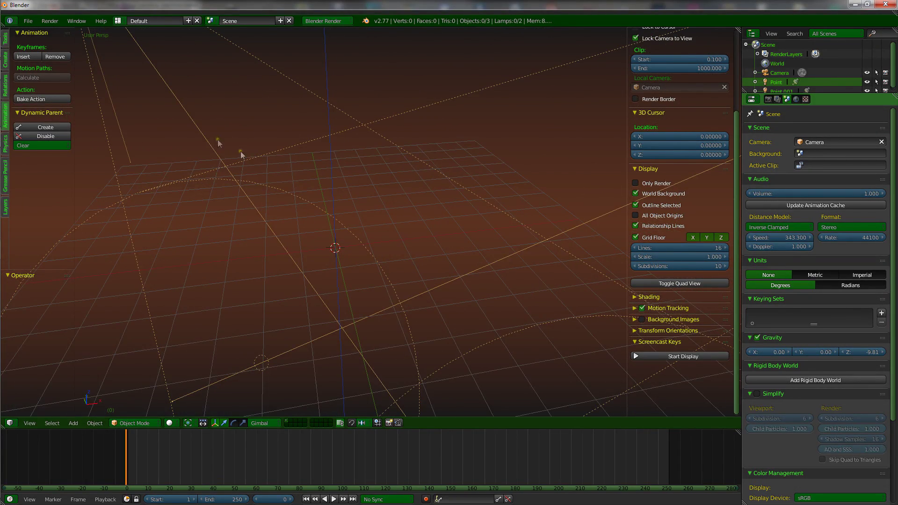
left_click(27, 22)
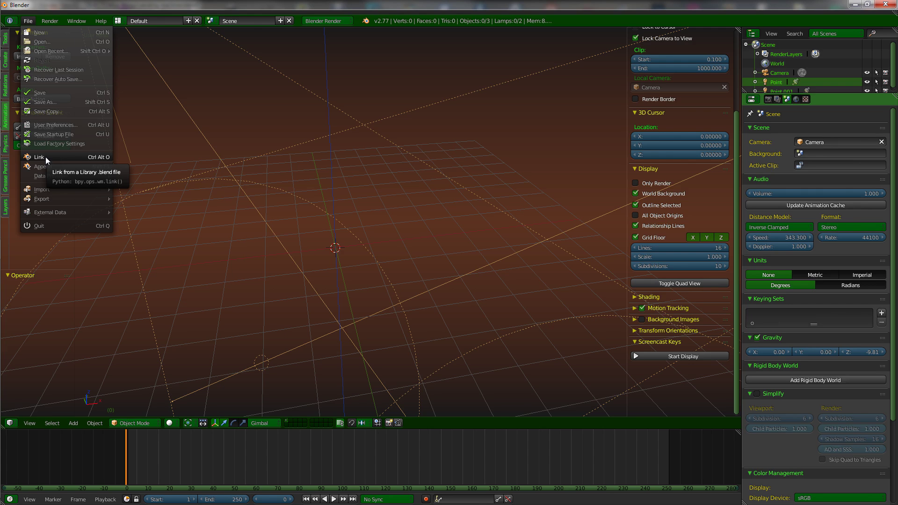
left_click(46, 156)
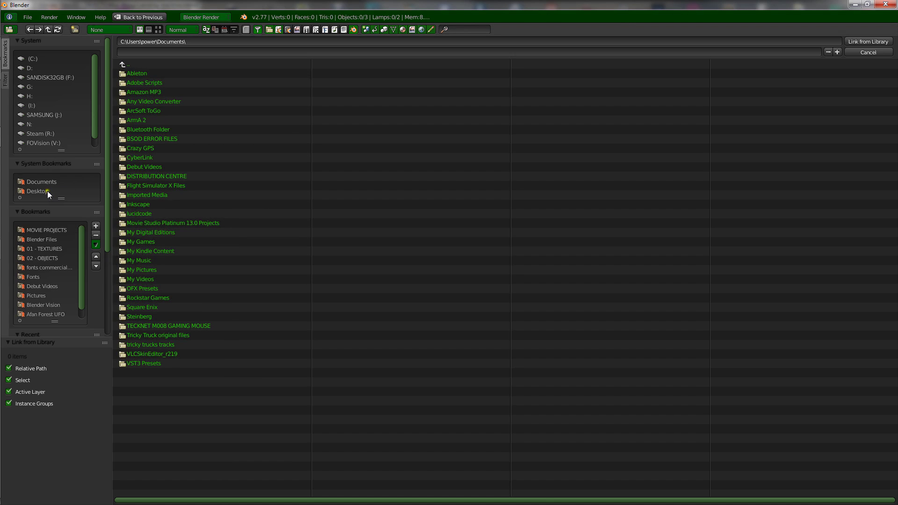
left_click(88, 127)
left_click(145, 101)
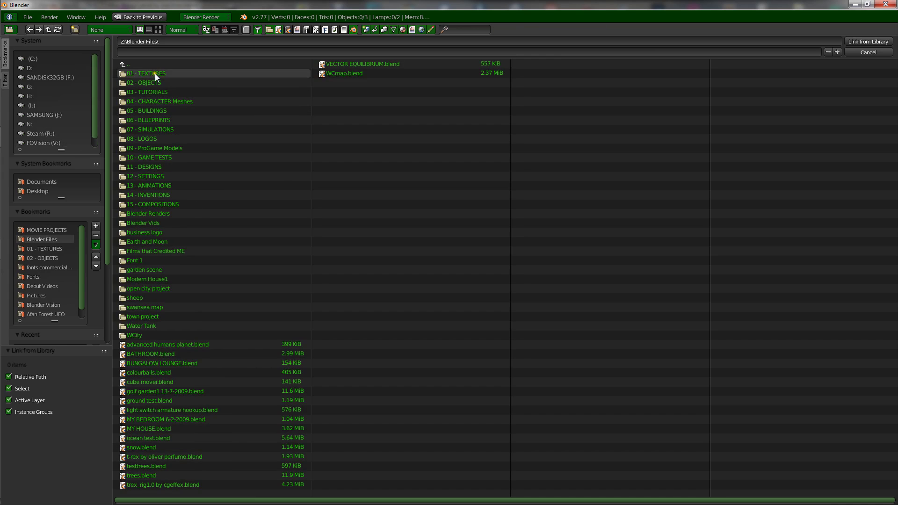
left_click(153, 84)
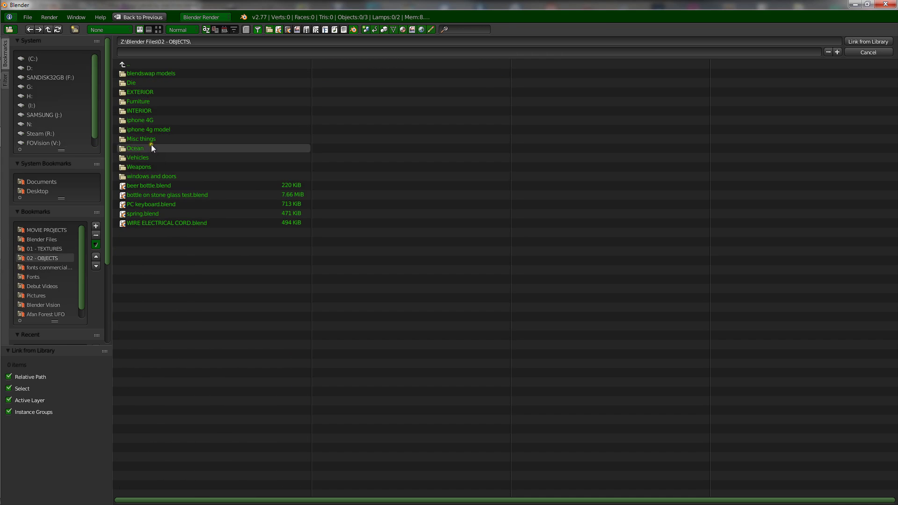
left_click(151, 139)
left_click(158, 120)
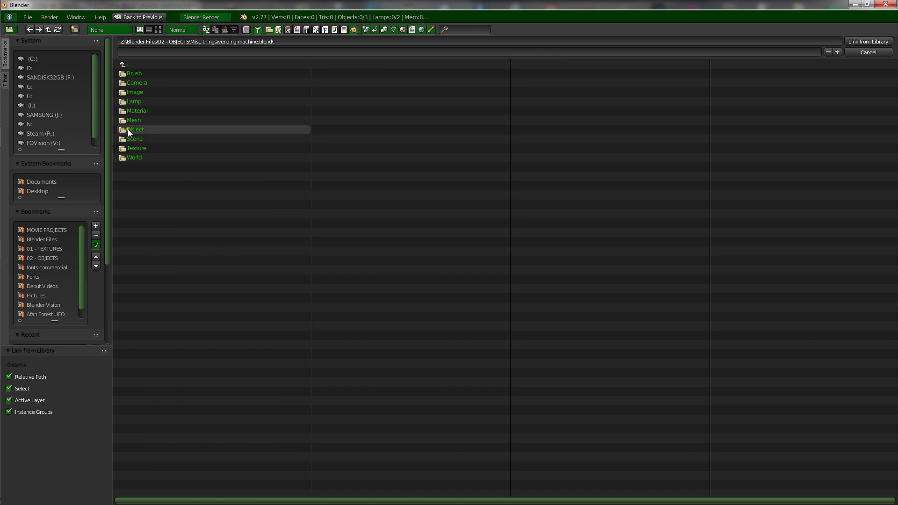
Link the vending machine and Can objects from the file's Object folder into the scene
left_click(139, 131)
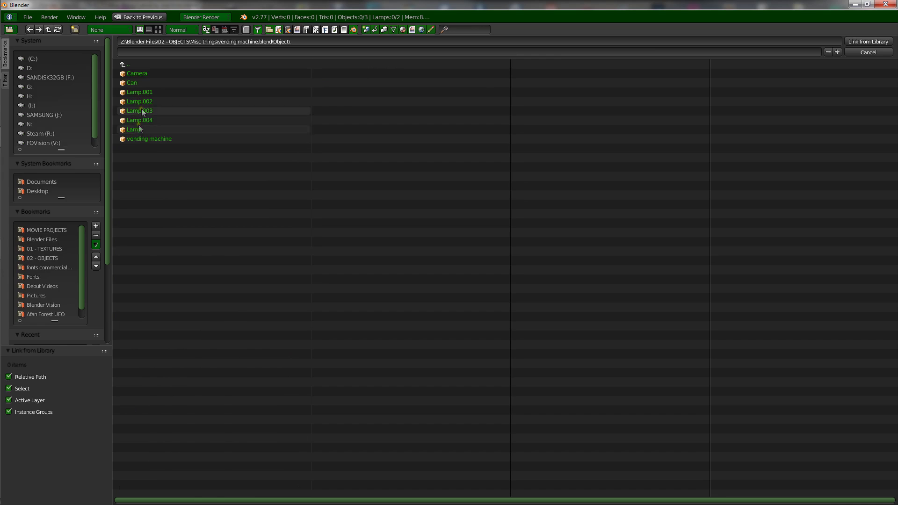
left_click(146, 140)
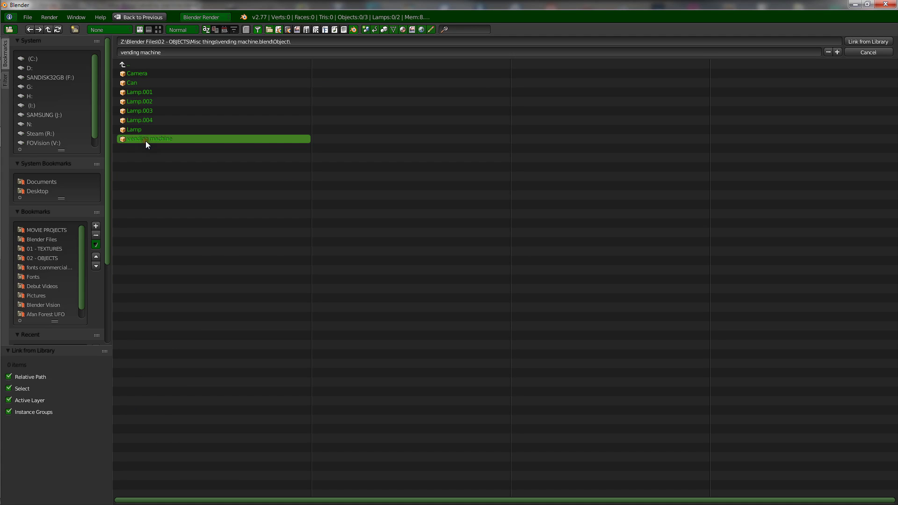
left_click(140, 81, "shift")
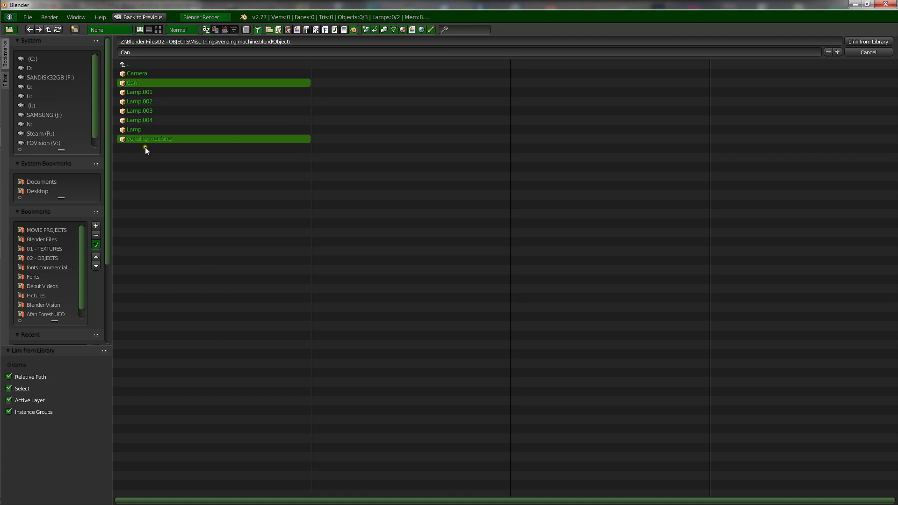
left_click(860, 42)
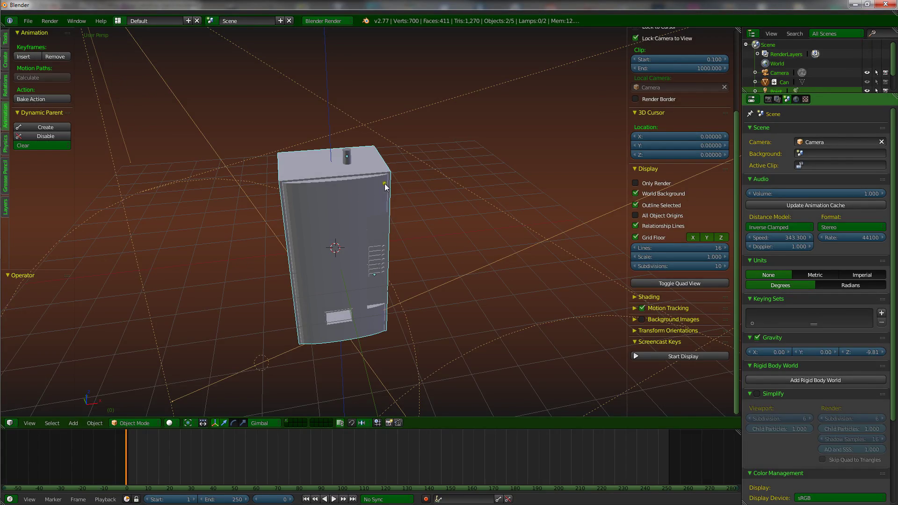
Select the linked vending machine in the viewport, followed by the linked can on top of it
middle_click_drag(384, 187, 360, 194)
right_click(357, 162)
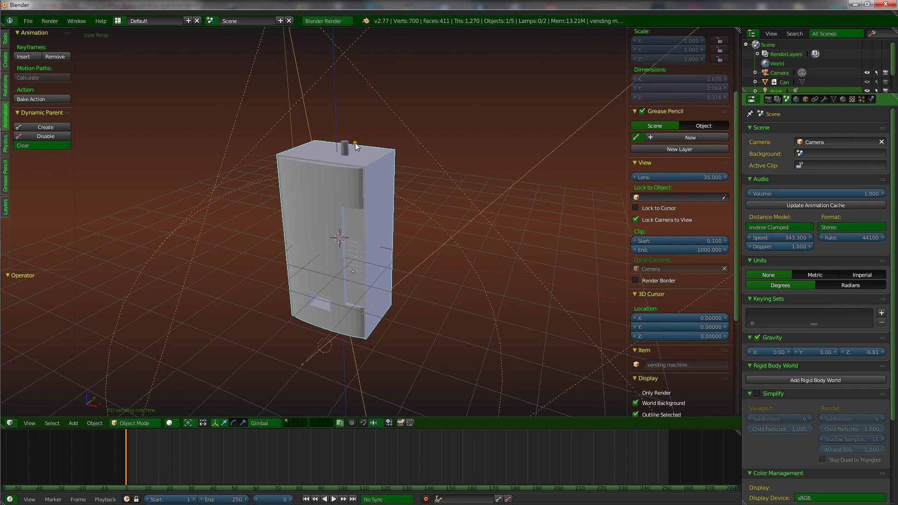
right_click(348, 145)
right_click(345, 144)
right_click(345, 144)
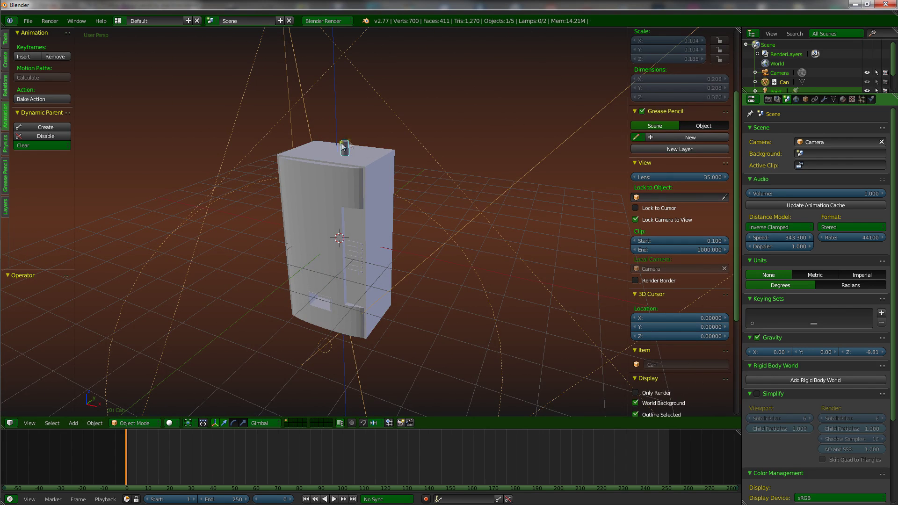
Select the linked vending machine in the viewport and try to switch it to another mode
scroll(374, 175, "up", 1)
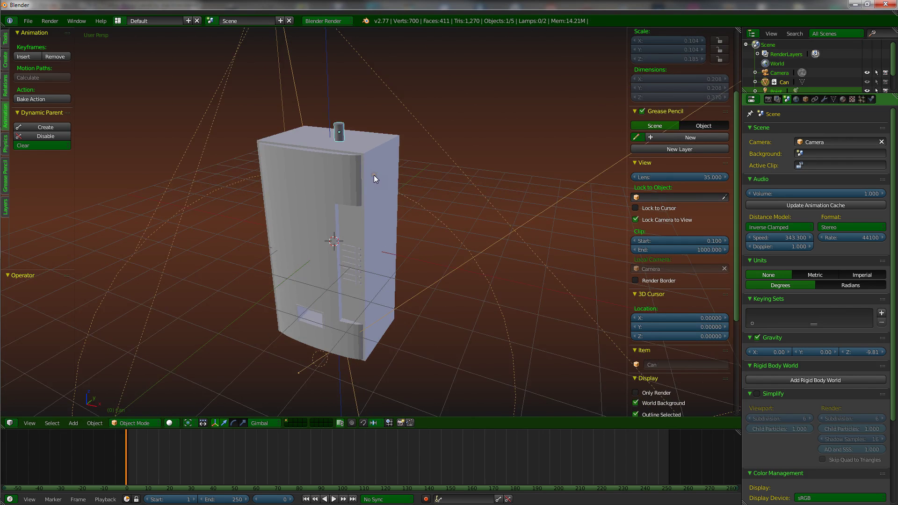
right_click(377, 156)
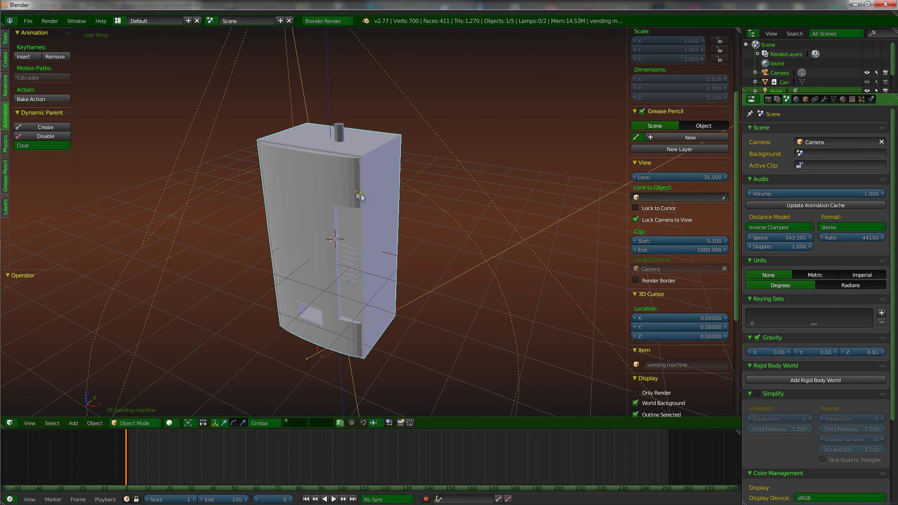
key("Tab")
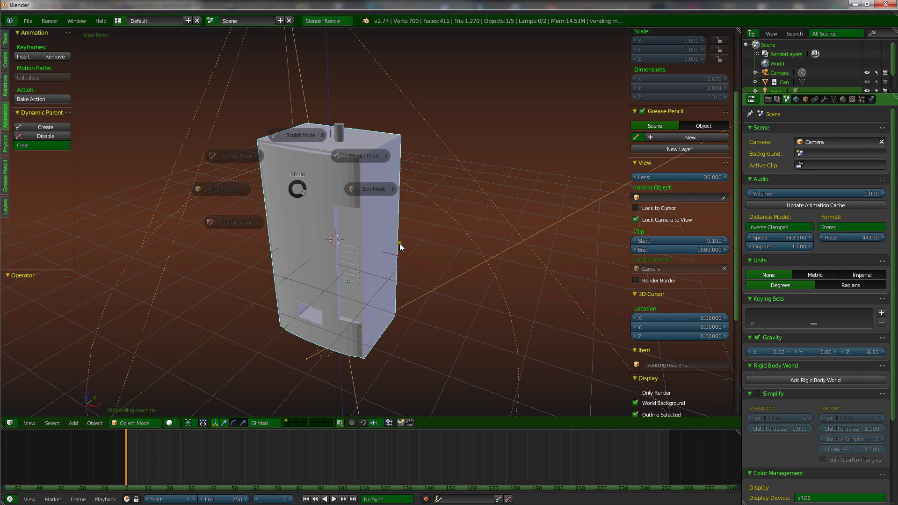
key("Escape")
Examine the material settings of the linked vending machine, from the front plate material down to the Options and Shadow sections
left_click(842, 99)
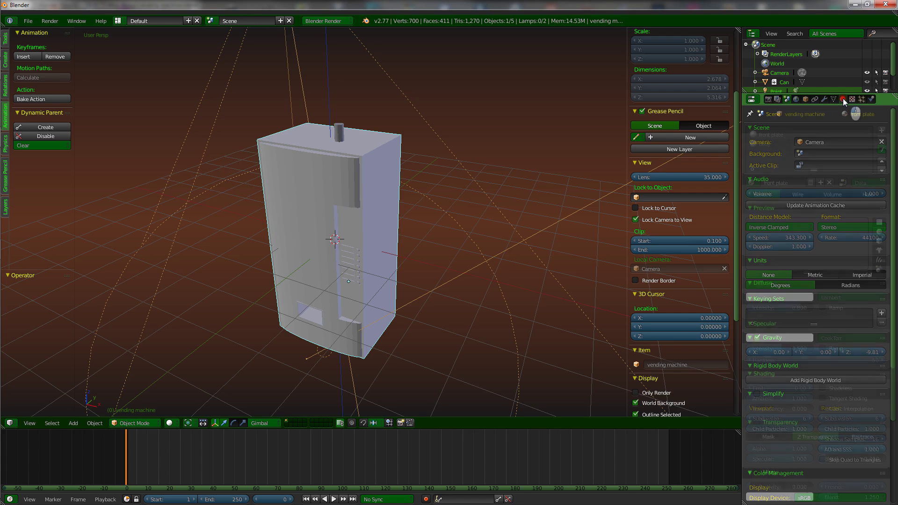
scroll(804, 282, "down", 3)
scroll(803, 287, "down", 8)
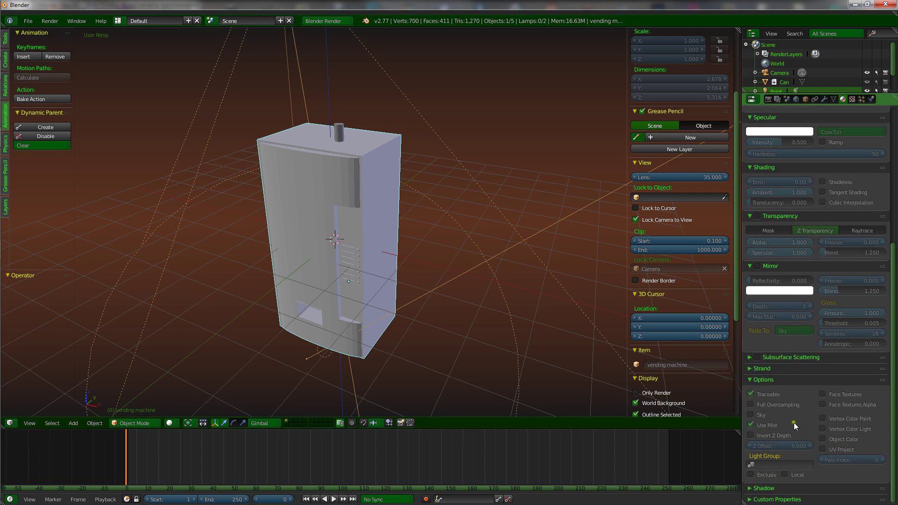
left_click(767, 488)
scroll(777, 470, "down", 3)
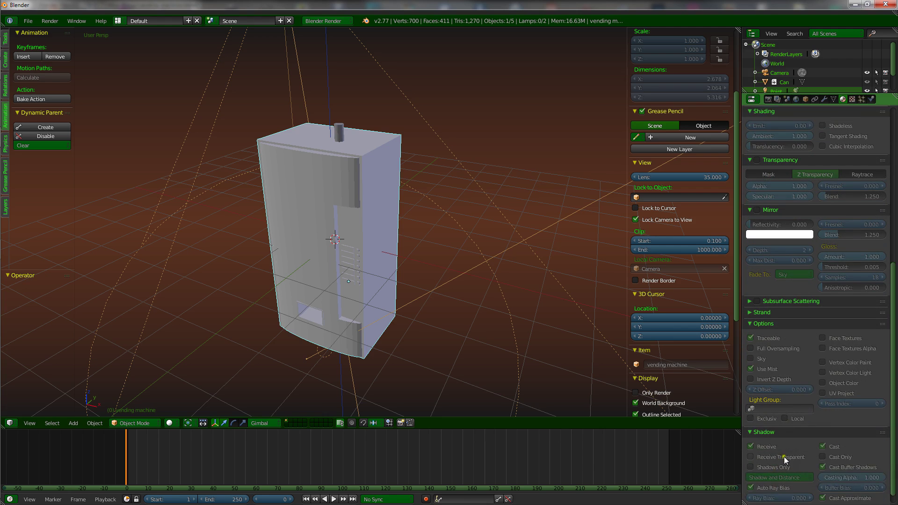
scroll(779, 449, "down", 1)
scroll(761, 295, "up", 9)
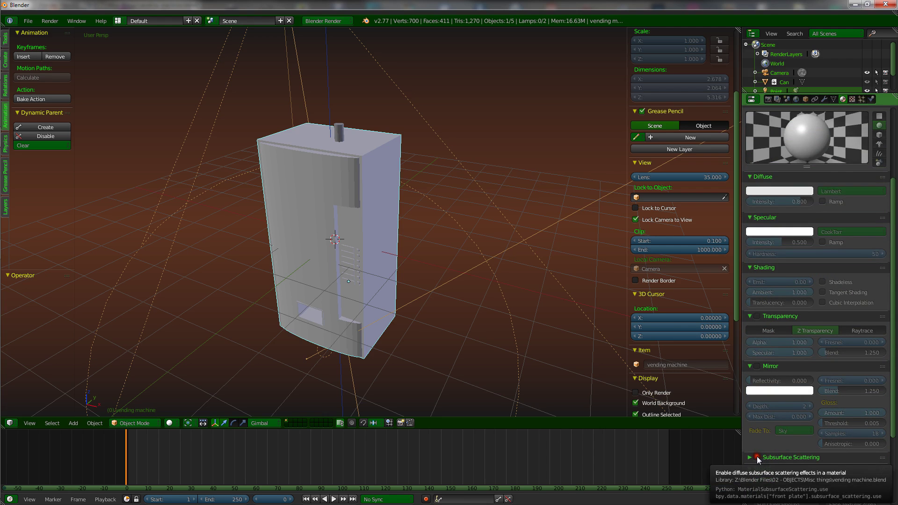
scroll(773, 330, "up", 3)
scroll(773, 330, "up", 3)
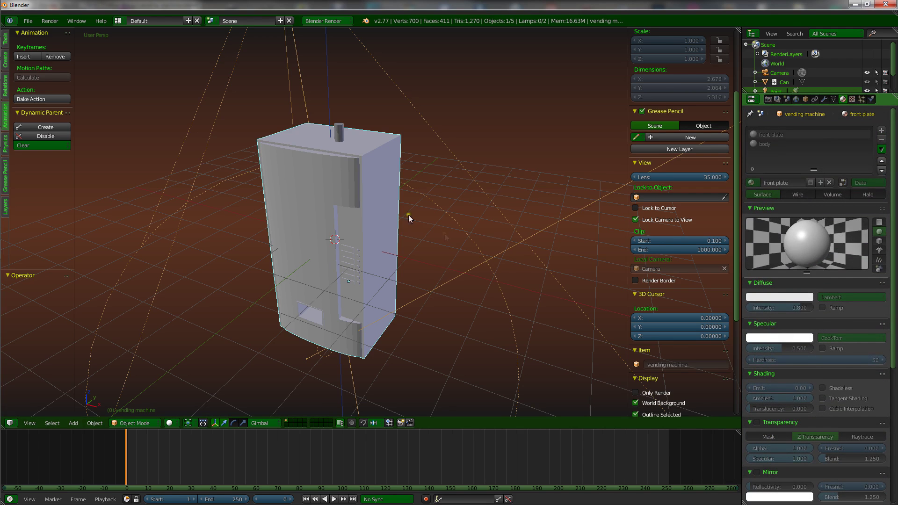
mouse_move(358, 187)
middle_mouse_down()
mouse_move(340, 202)
mouse_move(349, 191)
mouse_move(401, 215)
mouse_move(372, 195)
middle_mouse_up()
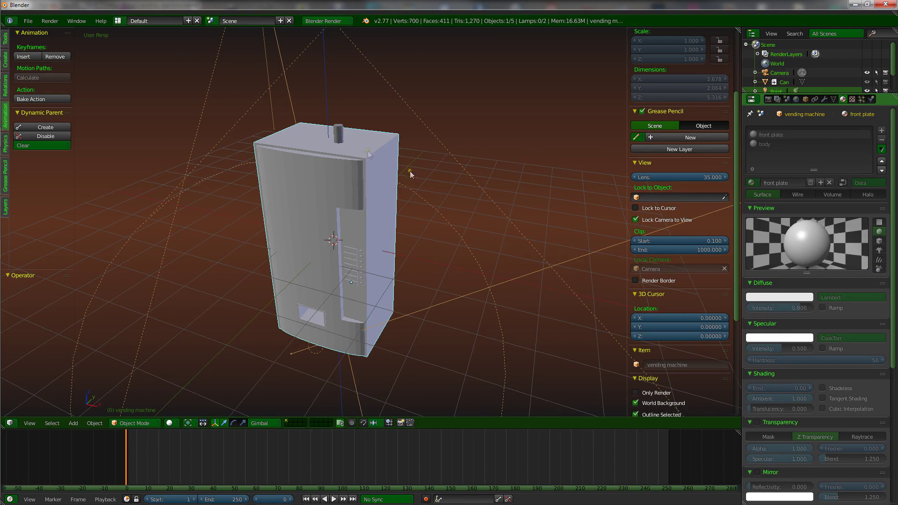
mouse_move(337, 165)
middle_mouse_down()
mouse_move(360, 178)
mouse_move(356, 190)
mouse_move(340, 186)
mouse_move(348, 170)
middle_mouse_up()
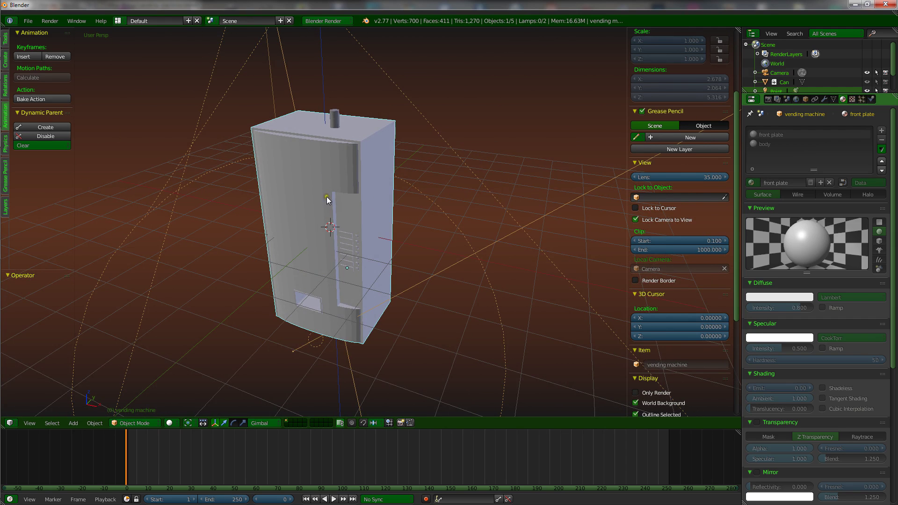
Save the scene with the linked objects to the Desktop as "new file"
key("ctrl+s")
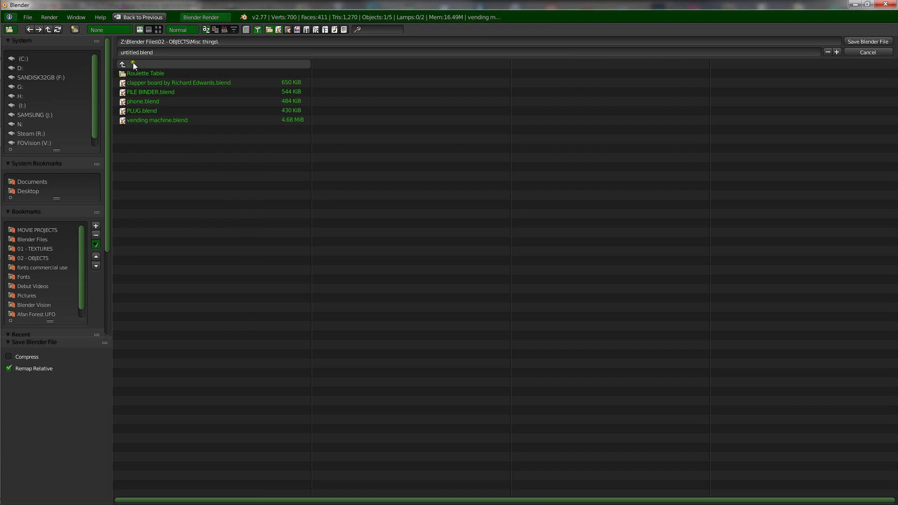
left_click(27, 59)
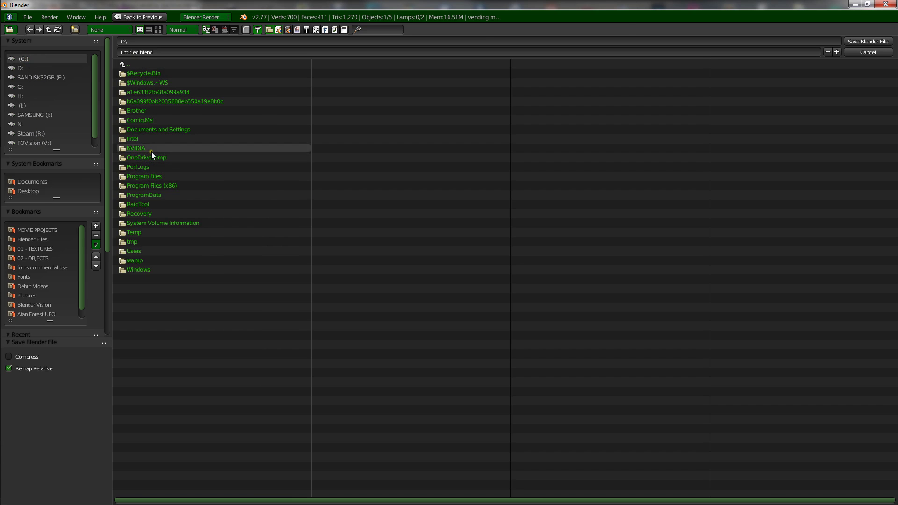
left_click(28, 190)
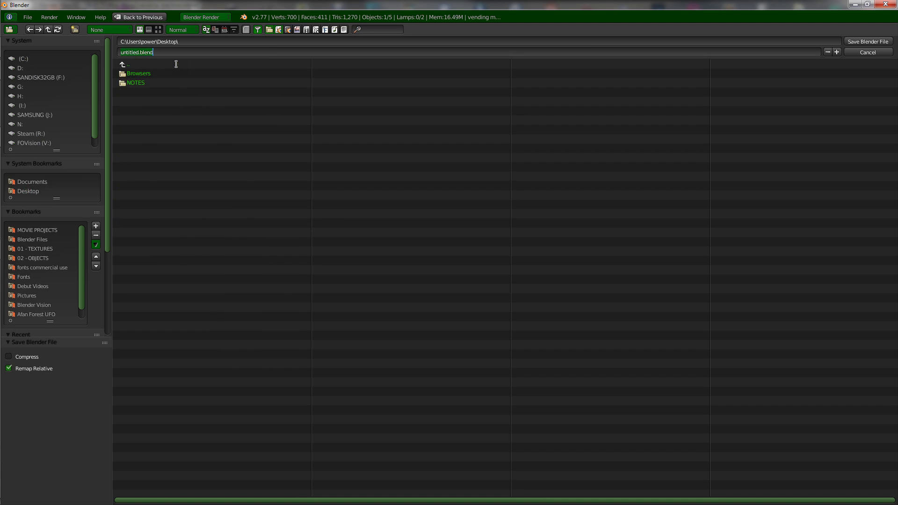
type("new file")
key("Return")
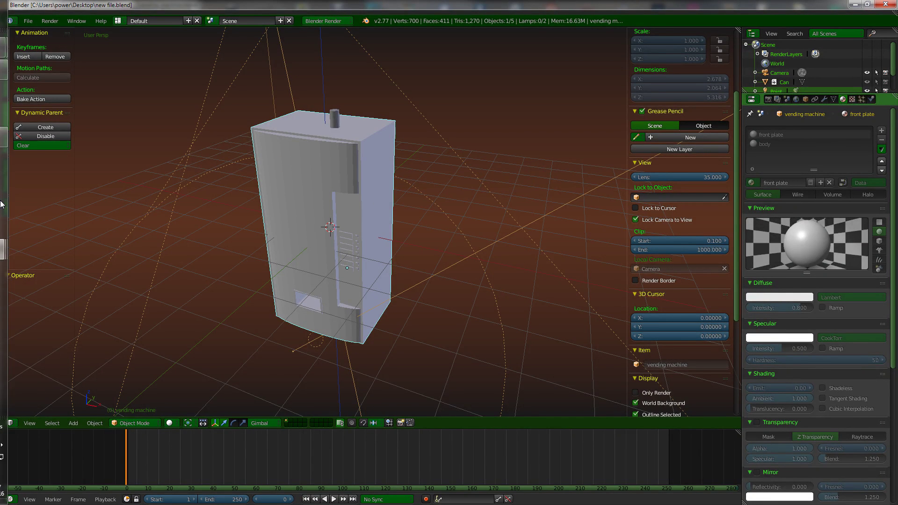
Switch to the vending machine.blend window and scale the Can's mesh outward in Edit Mode with Z locked, to about 0.97 wide
mouse_move(15, 251)
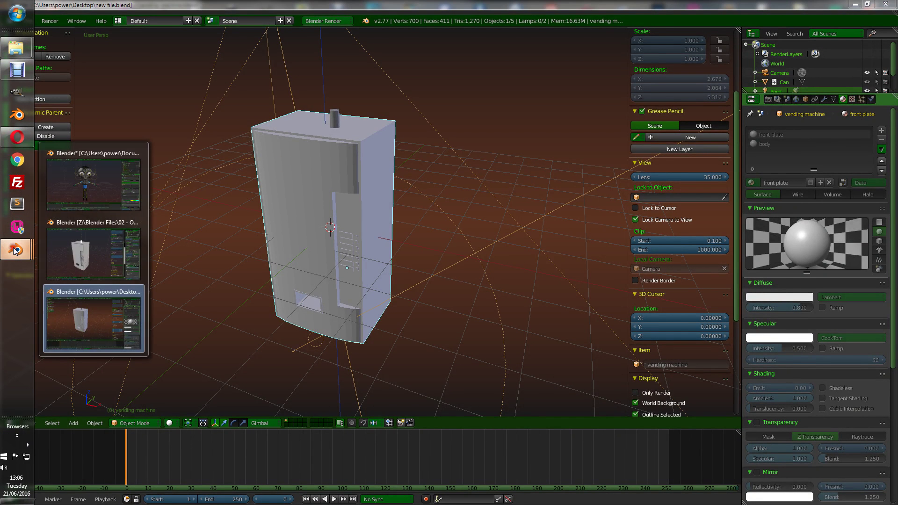
left_click(92, 246)
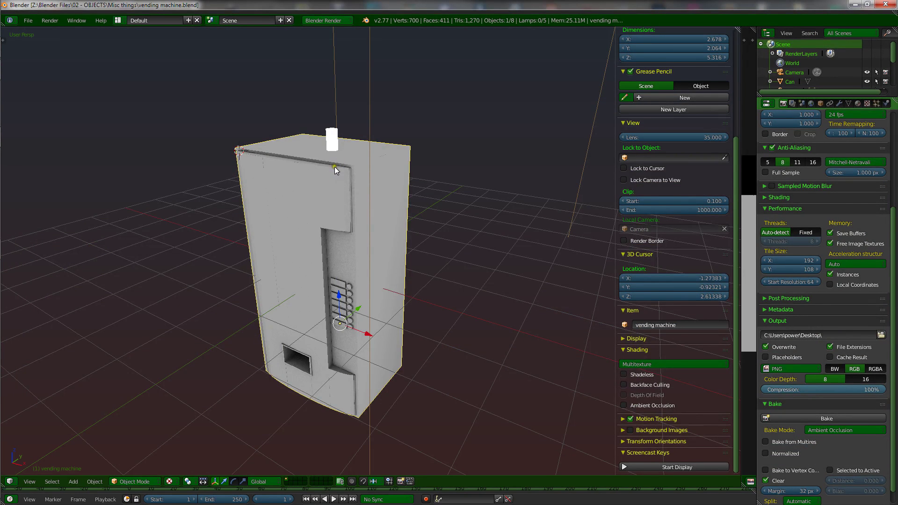
right_click(332, 141)
key("Tab")
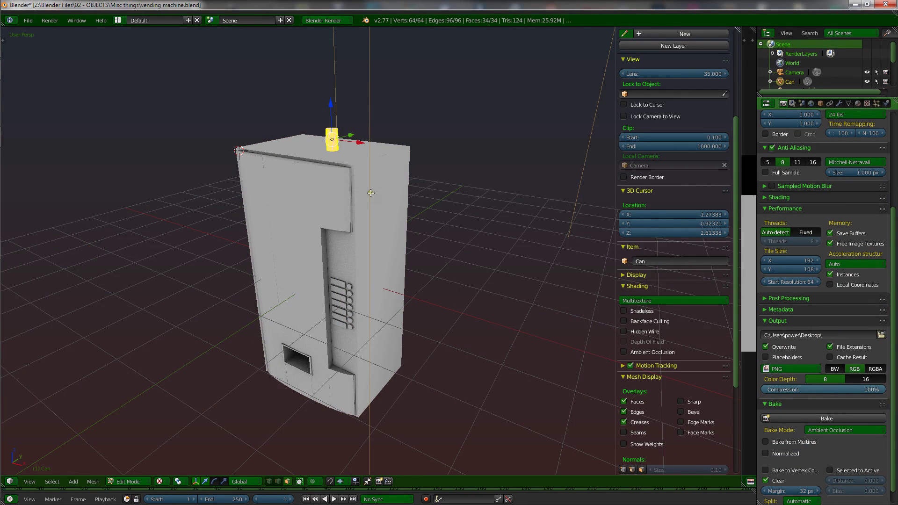
key("s")
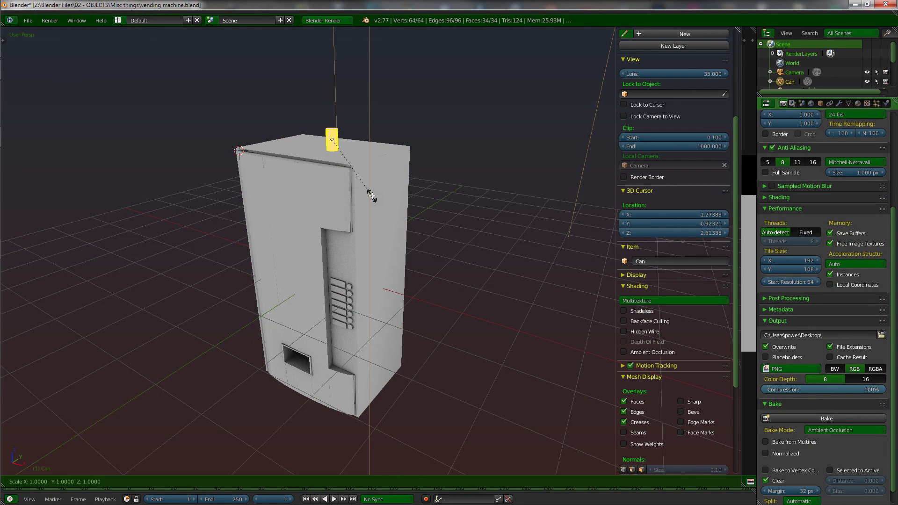
key("shift+z")
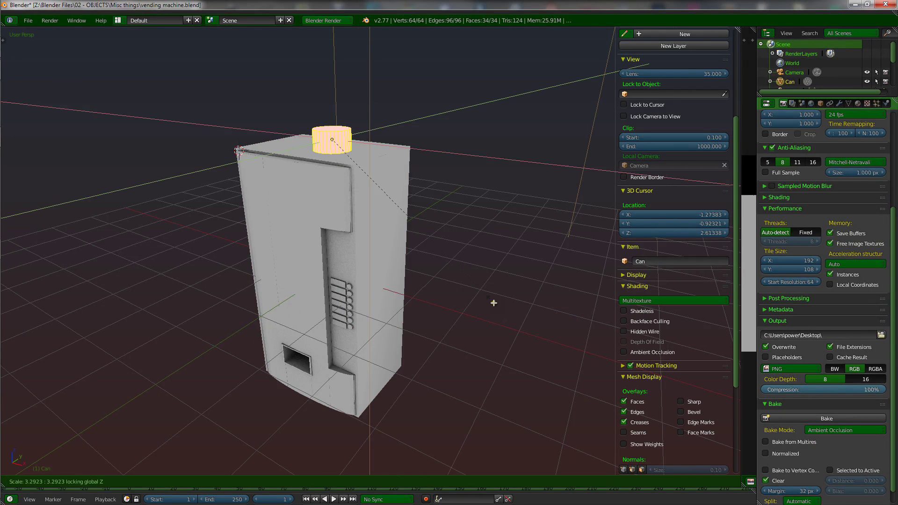
left_click(551, 377)
middle_click_drag(550, 377, 391, 215)
Return the Can to Object Mode and save over the existing vending machine.blend file
key("Tab")
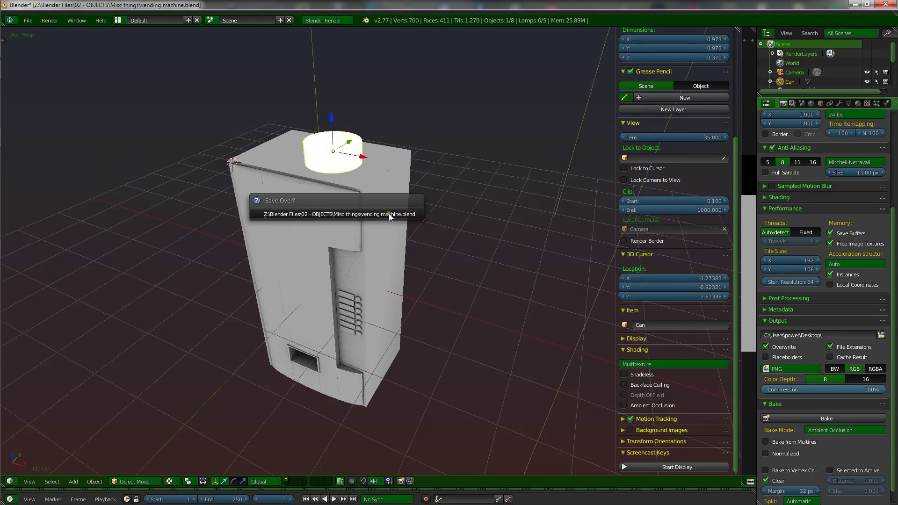
key("ctrl+s")
left_click(388, 214)
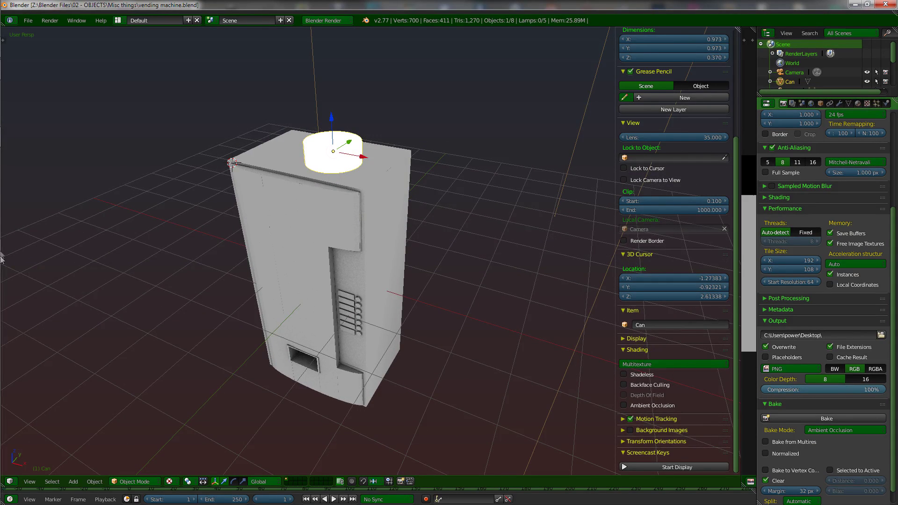
Switch back to the new file.blend window and revert it to reload the linked objects from the library
mouse_move(17, 250)
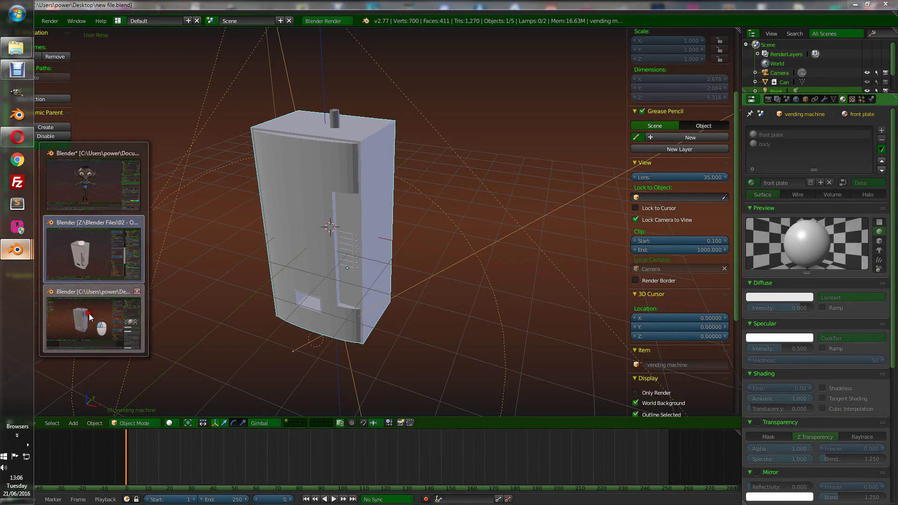
left_click(90, 317)
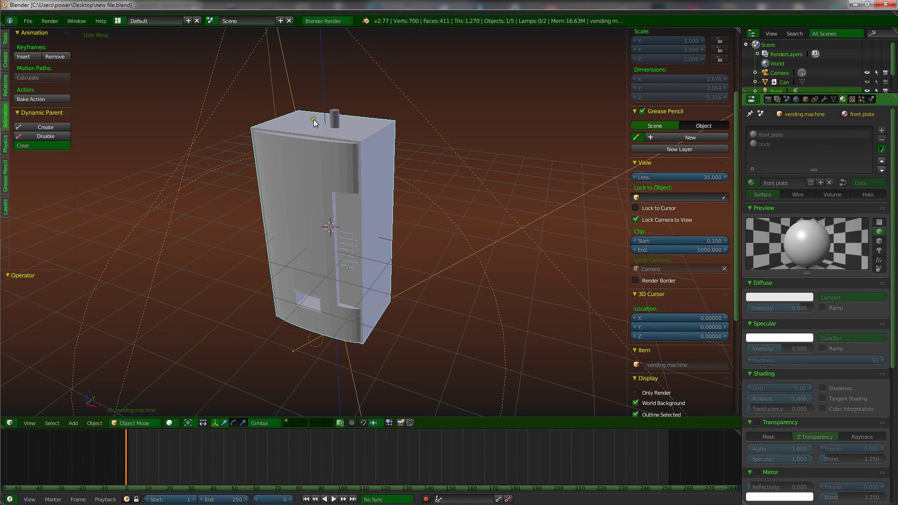
left_click(28, 22)
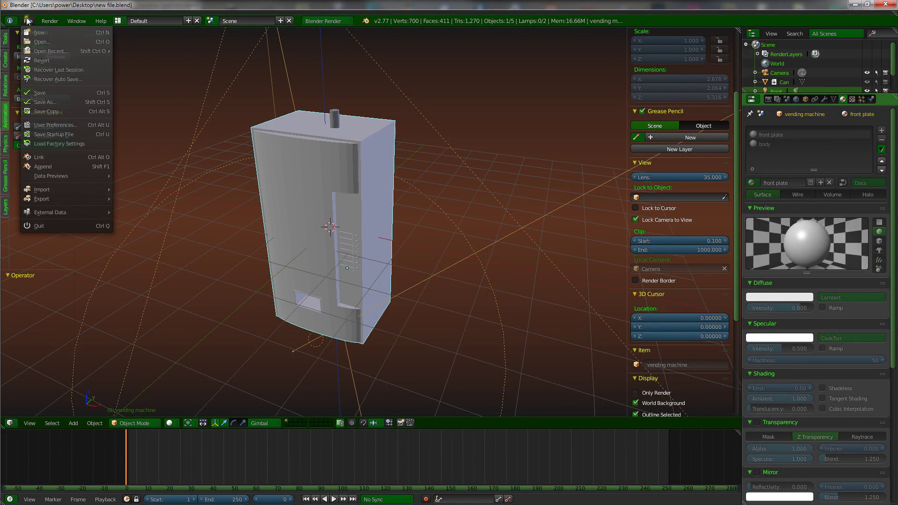
left_click(41, 59)
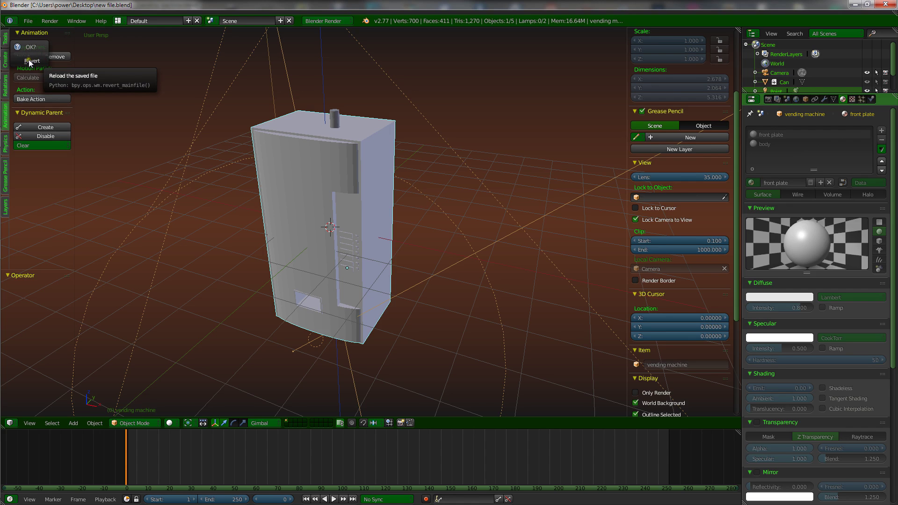
left_click(29, 60)
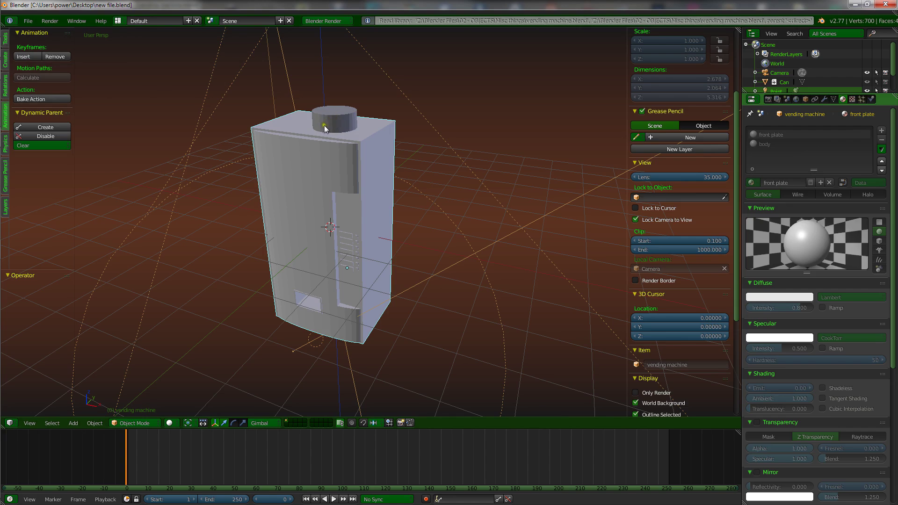
Select the linked can on top of the vending machine and view it from another angle
middle_click_drag(324, 125, 347, 138)
right_click(341, 172)
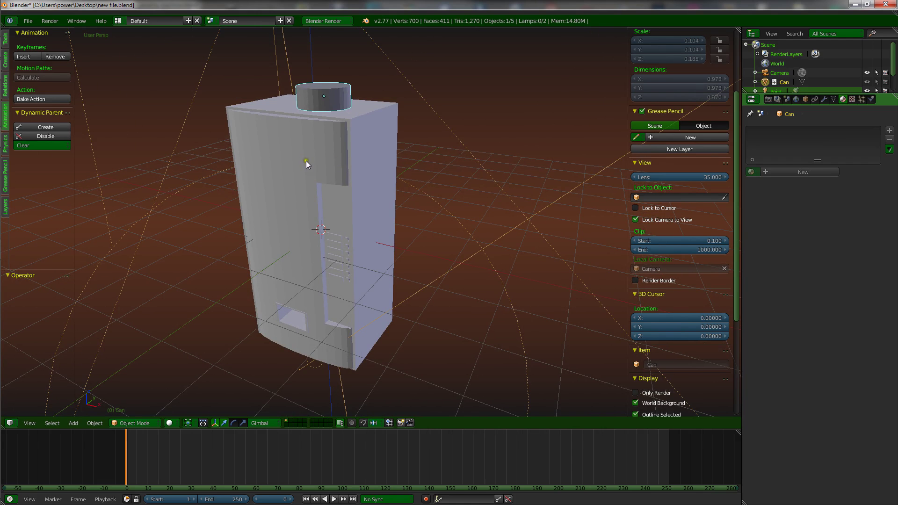
middle_click_drag(311, 158, 276, 180)
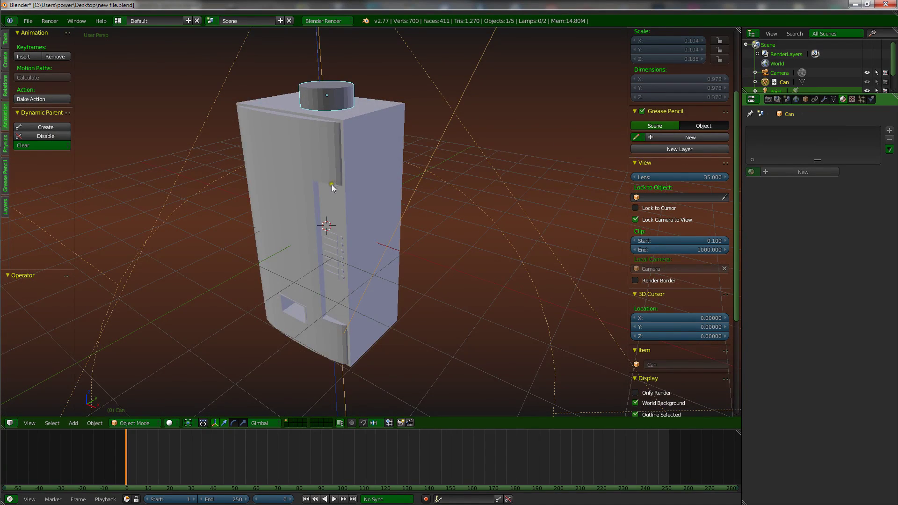
Select the linked vending machine and try to move it twice in the viewport
right_click(333, 184)
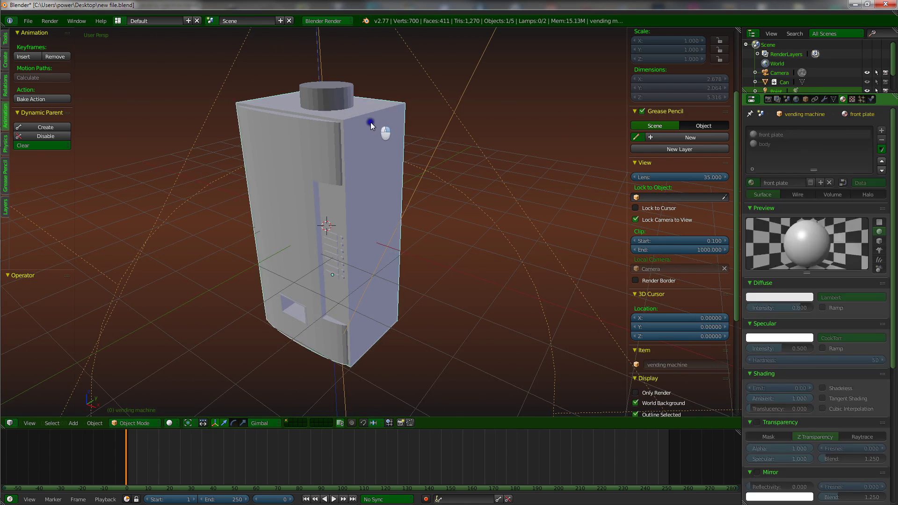
key("g")
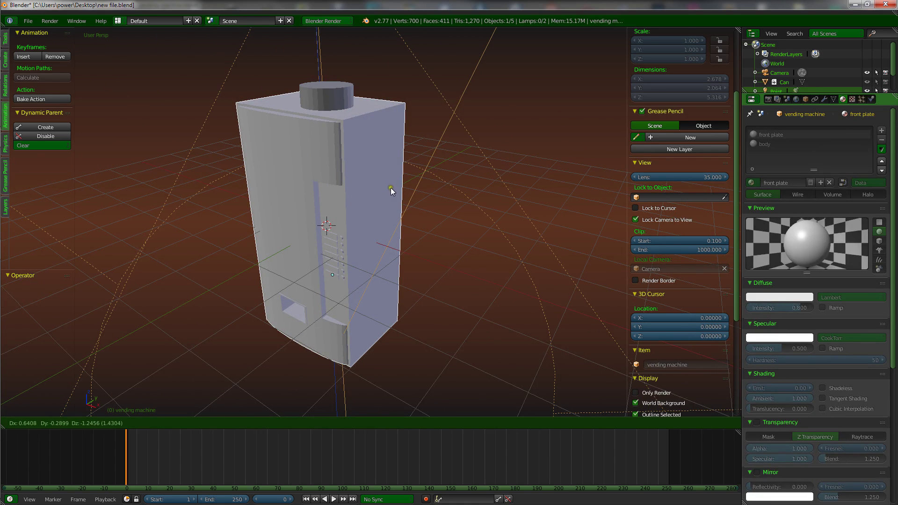
left_click(391, 187)
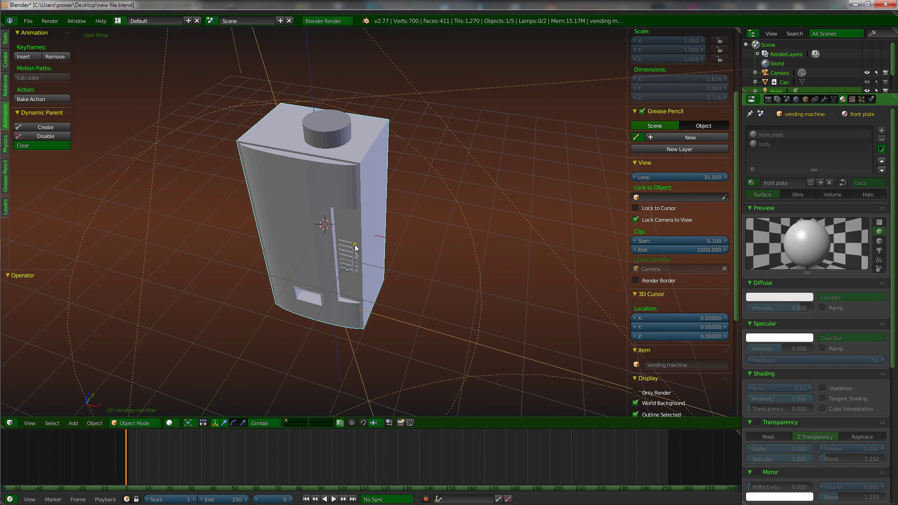
key("g")
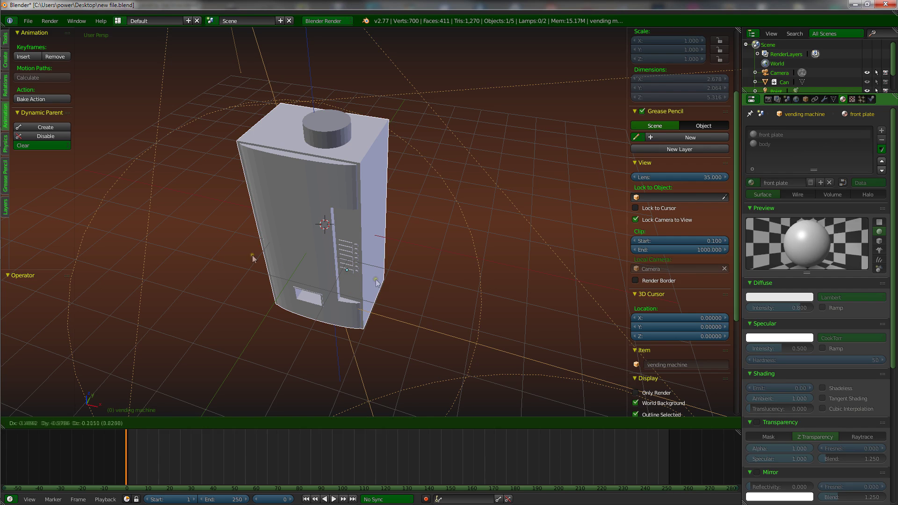
left_click(278, 183)
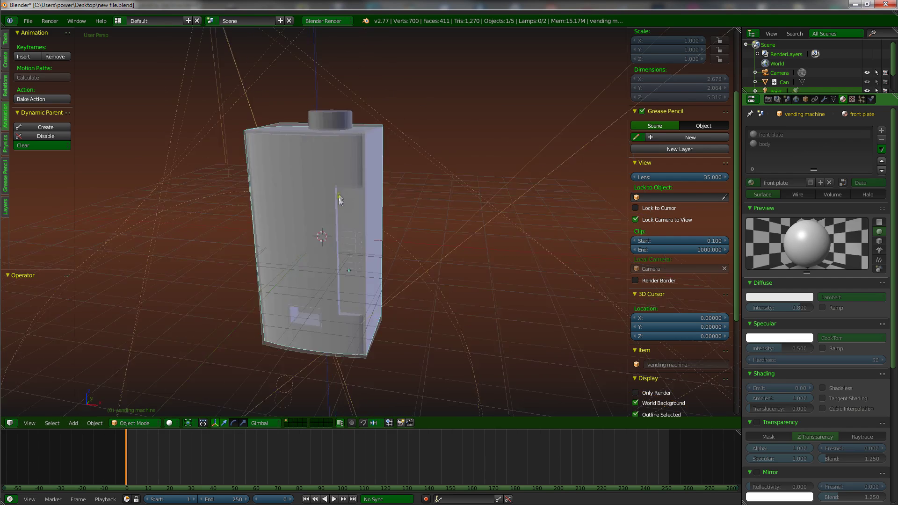
Make a proxy of the linked vending machine and confirm it
mouse_move(339, 198)
middle_mouse_down()
mouse_move(364, 203)
mouse_move(329, 212)
mouse_move(335, 206)
mouse_move(321, 204)
mouse_move(335, 209)
middle_mouse_up()
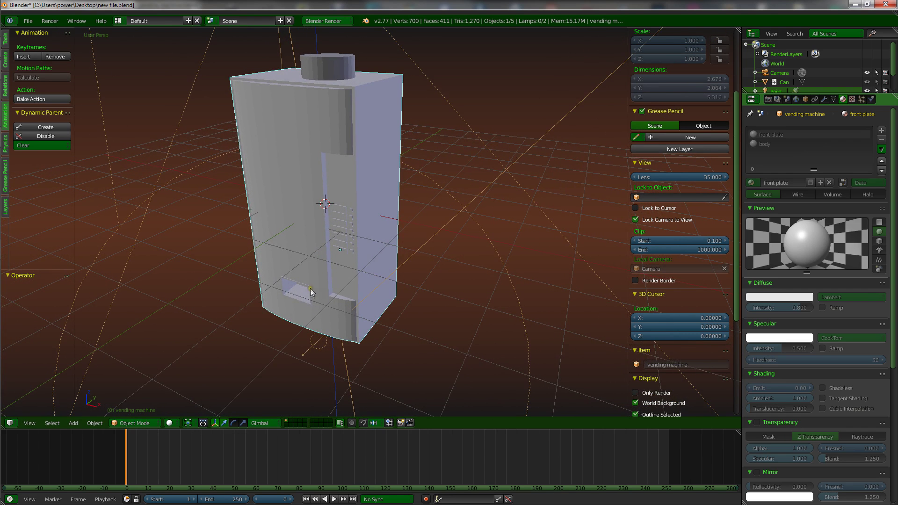
left_click(93, 422)
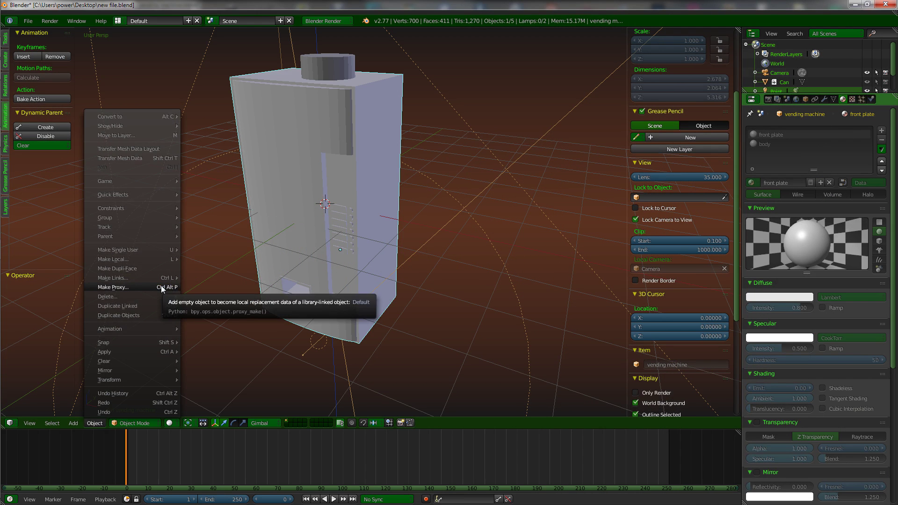
left_click(161, 287)
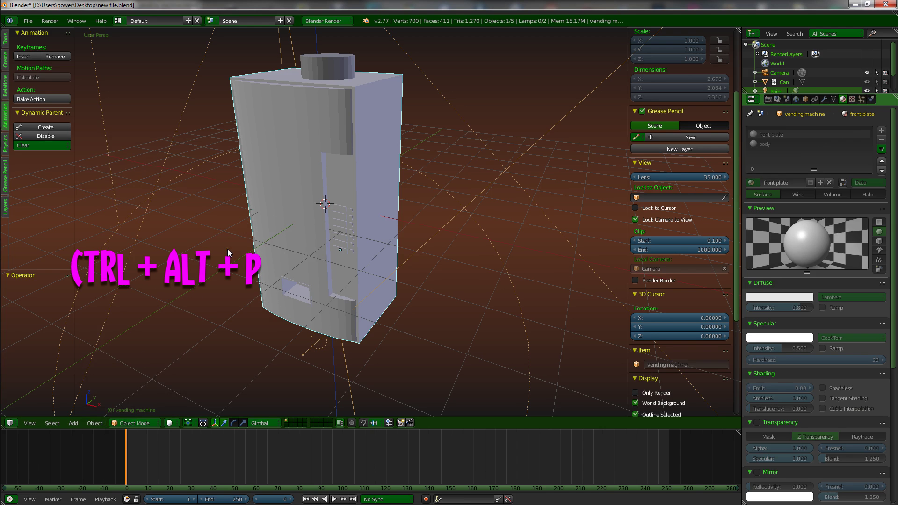
key("ctrl+alt+p")
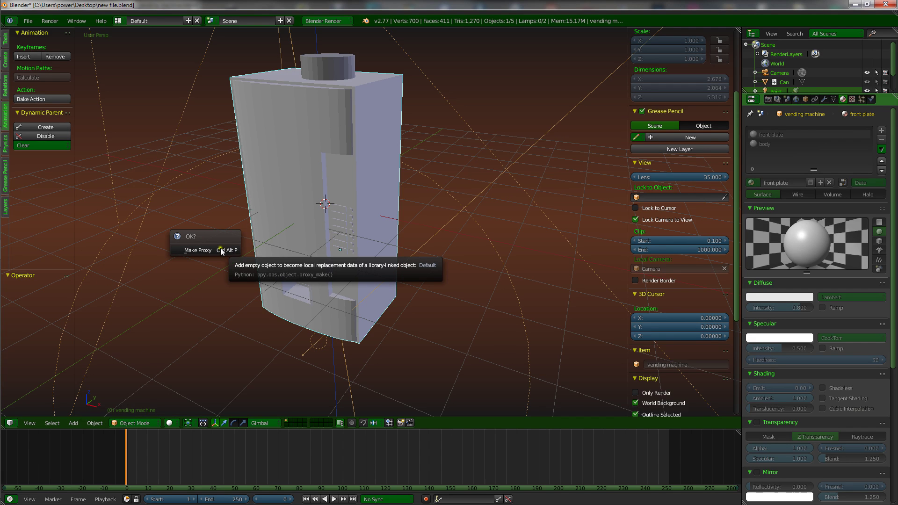
left_click(220, 249)
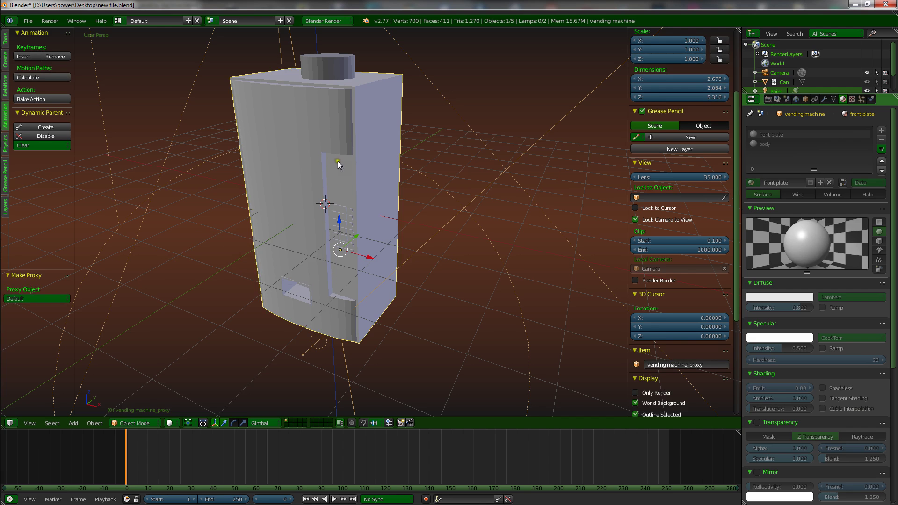
Try moving, scaling and rotating the vending machine proxy, cancelling each transform
middle_click_drag(338, 161, 324, 93)
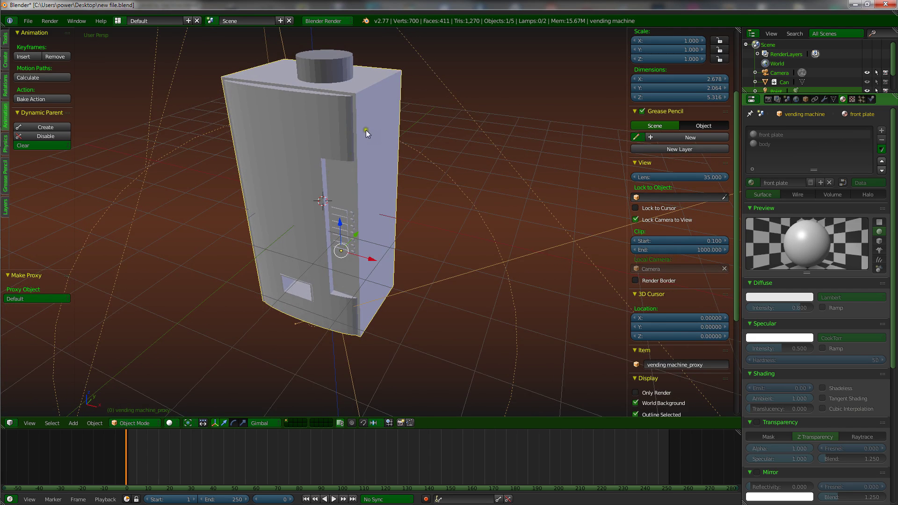
middle_click_drag(366, 130, 374, 103)
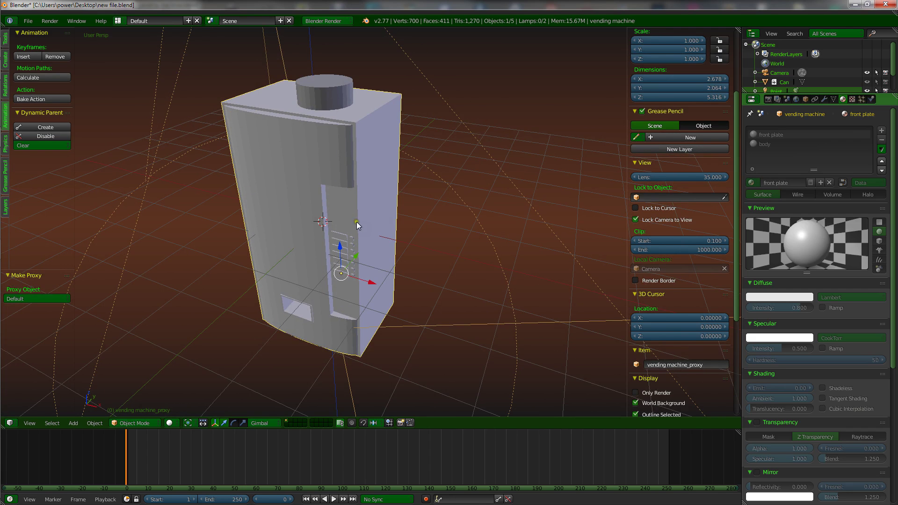
mouse_move(340, 247)
left_mouse_down()
mouse_move(345, 235)
mouse_move(365, 262)
mouse_move(339, 299)
mouse_move(333, 253)
left_mouse_up()
key("s")
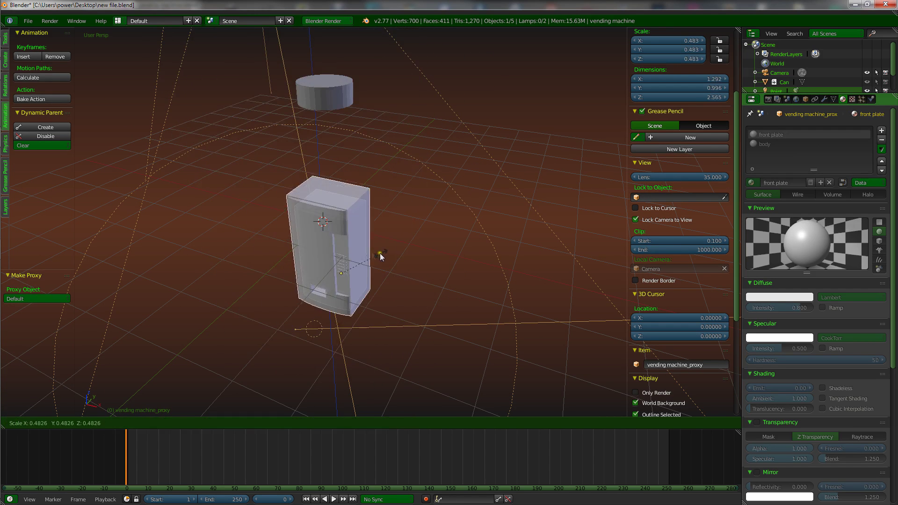
key("Escape")
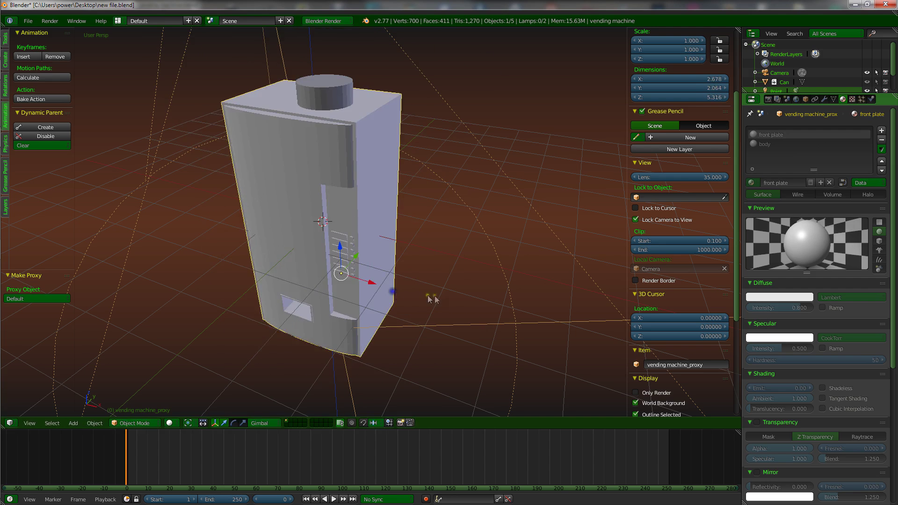
key("r")
key("Escape")
Try twice to put the vending machine proxy into Edit Mode
key("Tab")
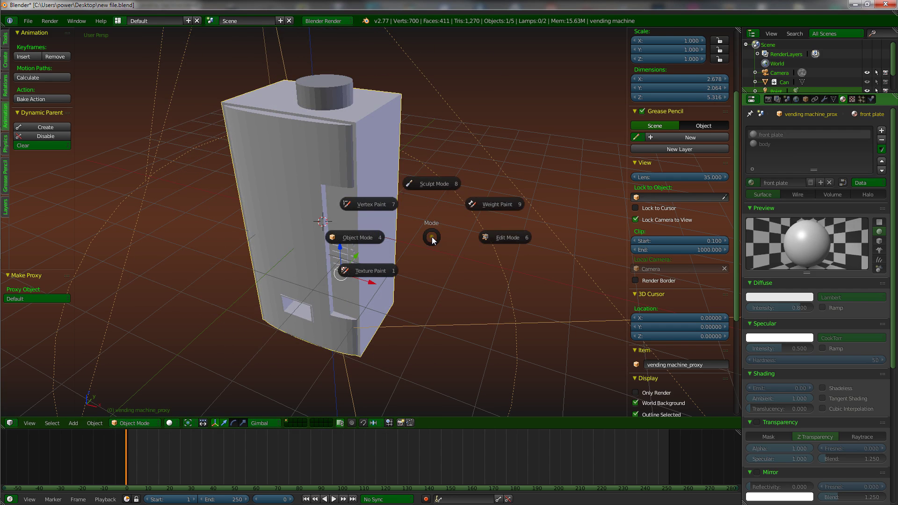
left_click(505, 234)
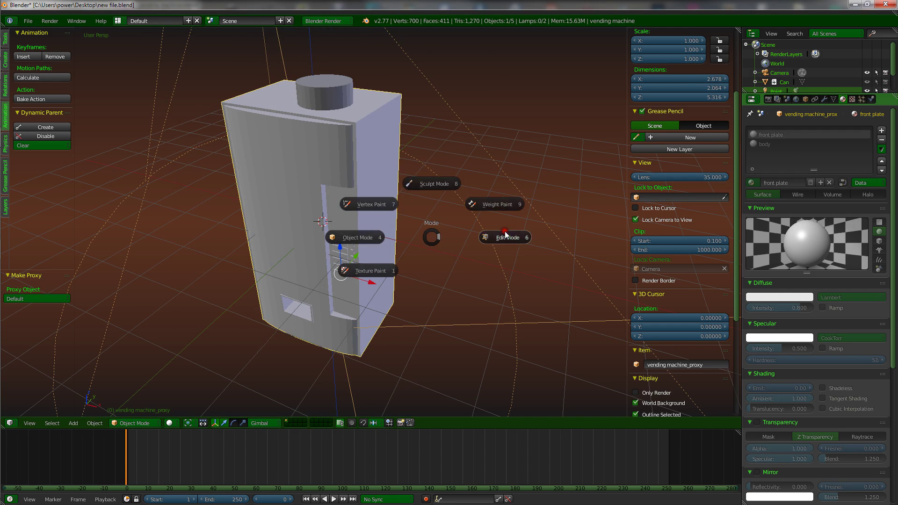
key("Tab")
left_click(501, 254)
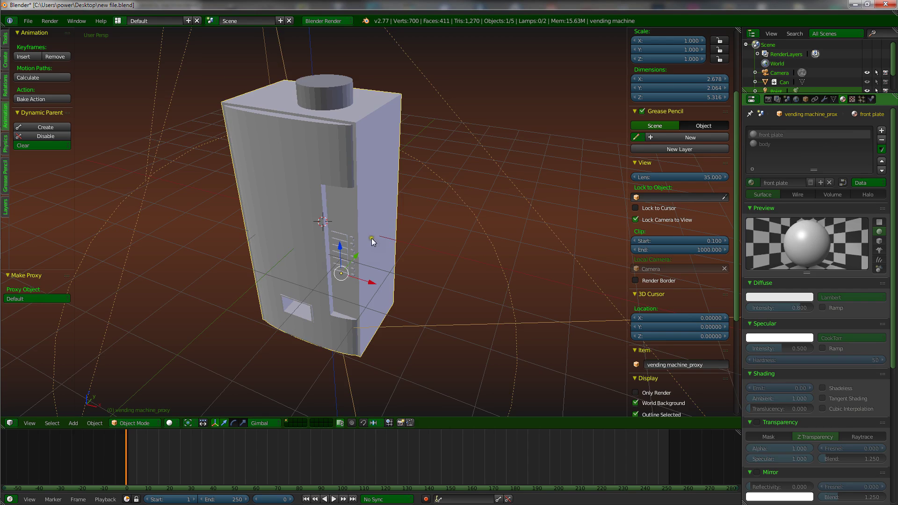
Try moving the vending machine proxy in the viewport and bring up its keyframe insertion choices
middle_click_drag(393, 244, 371, 238)
key("g")
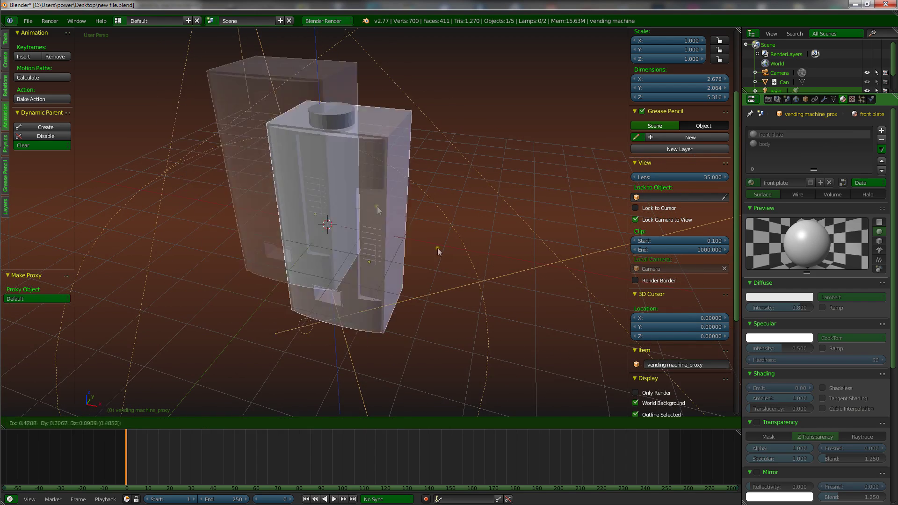
left_click(394, 261)
middle_click_drag(394, 260, 335, 260)
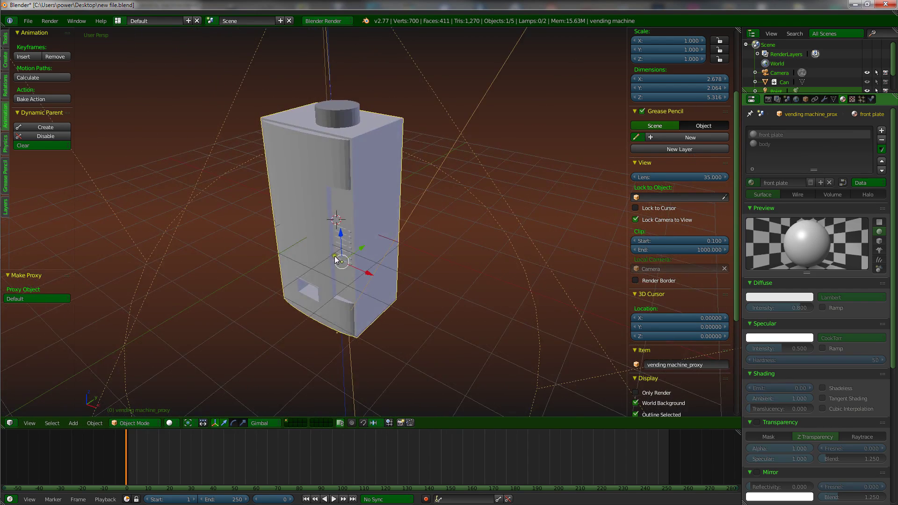
key("i")
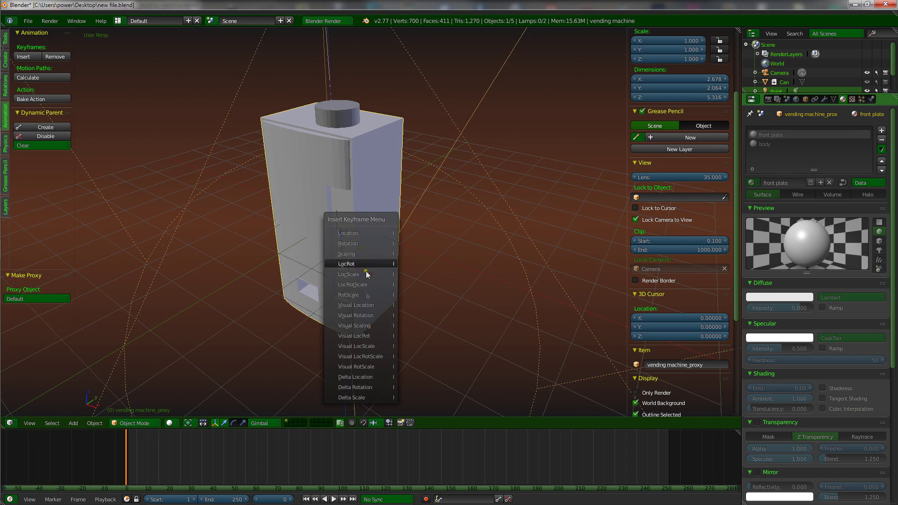
left_click(379, 264)
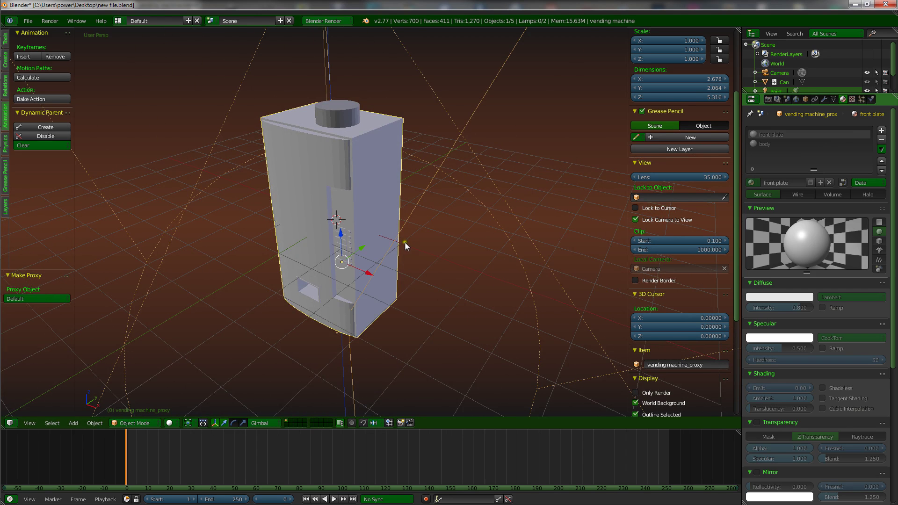
Select the vending machine proxy together with the can on top of it and delete both
right_click(341, 122)
right_click(392, 190)
middle_click_drag(364, 223, 384, 221)
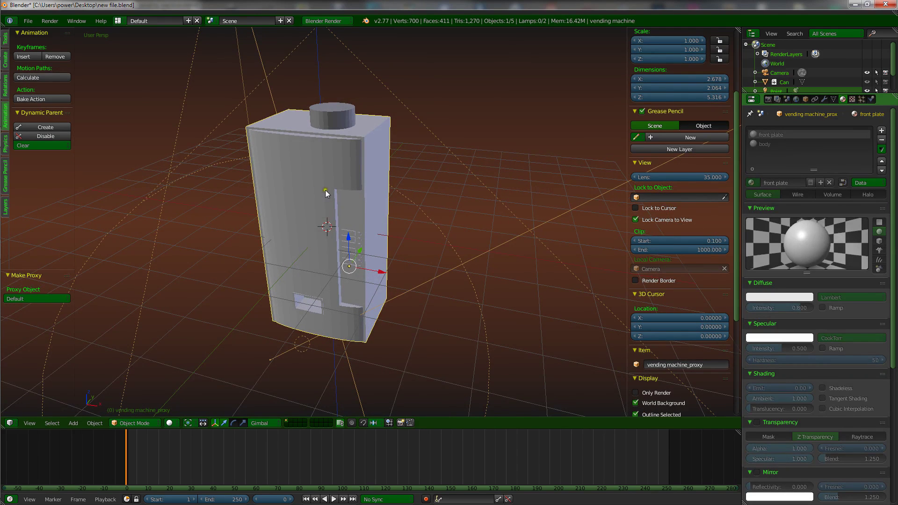
scroll(326, 190, "up", 3)
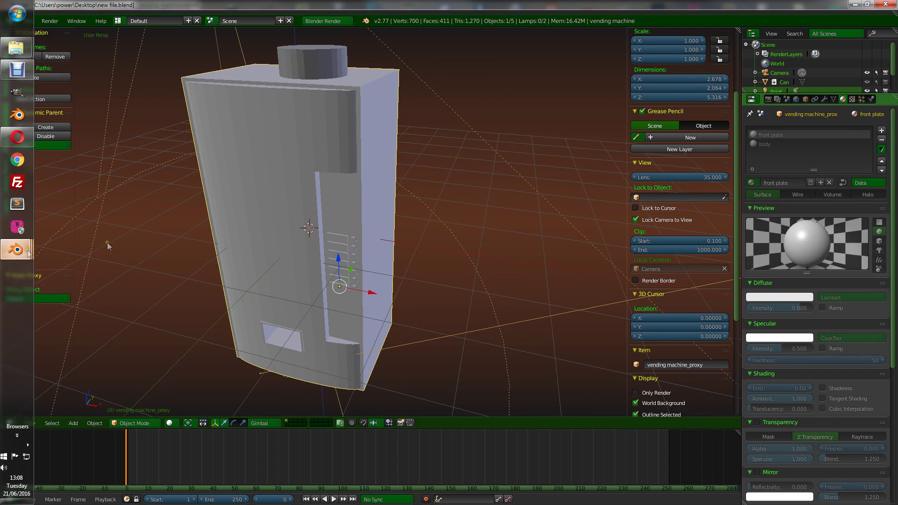
scroll(327, 227, "down", 2)
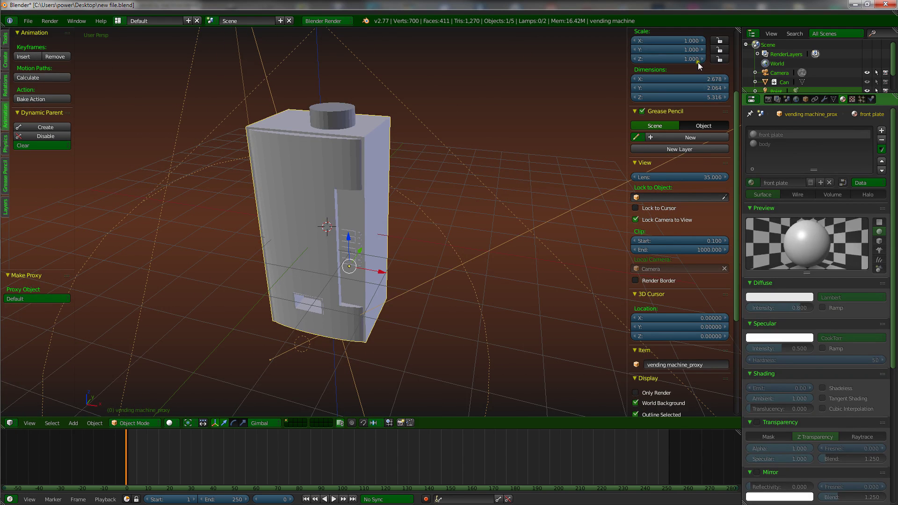
right_click(328, 118, "shift")
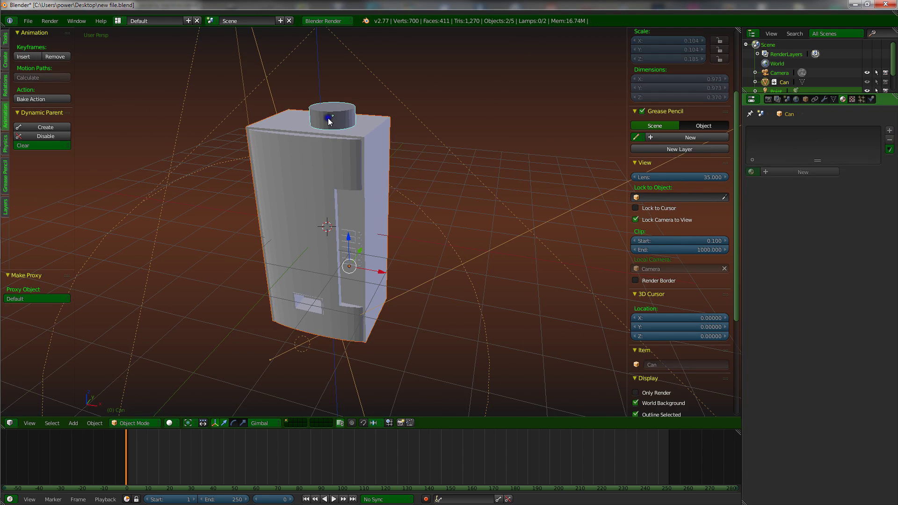
key("x")
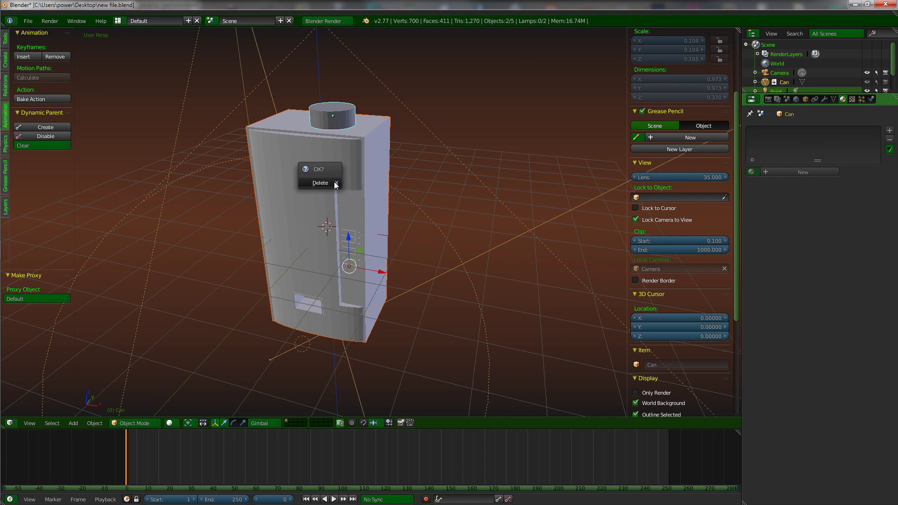
left_click(334, 184)
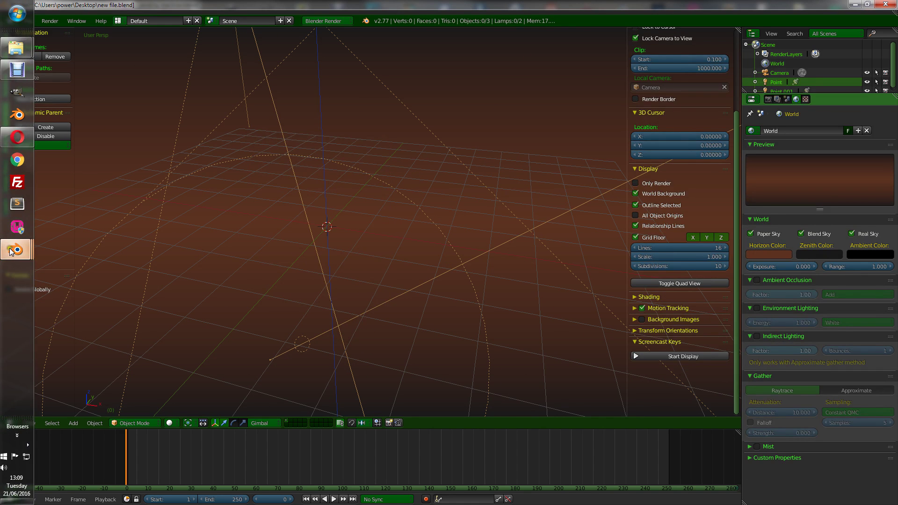
Switch to the Reuben.blend window, view the rigged monkey character from several angles and select its body
mouse_move(16, 250)
left_click(101, 197)
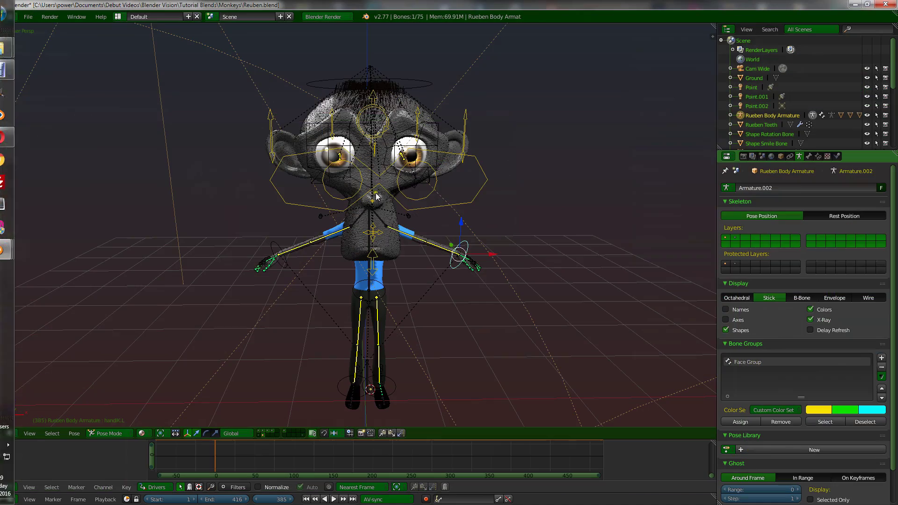
mouse_move(354, 211)
middle_mouse_down()
mouse_move(500, 205)
mouse_move(328, 215)
mouse_move(372, 218)
mouse_move(352, 215)
middle_mouse_up()
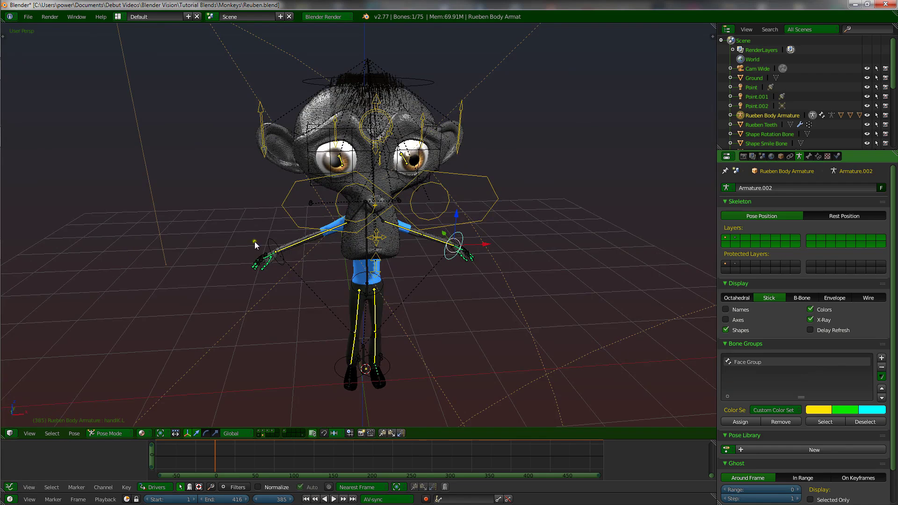
middle_click_drag(425, 209, 401, 246)
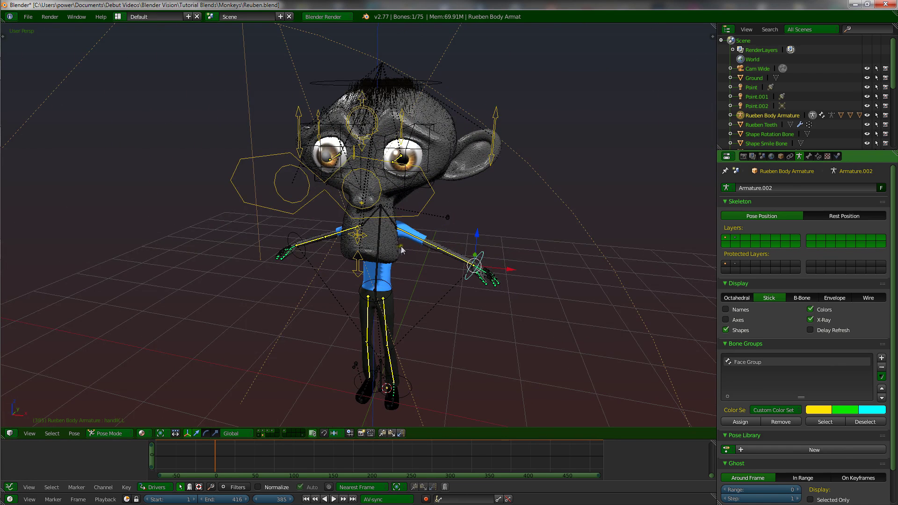
right_click(400, 251)
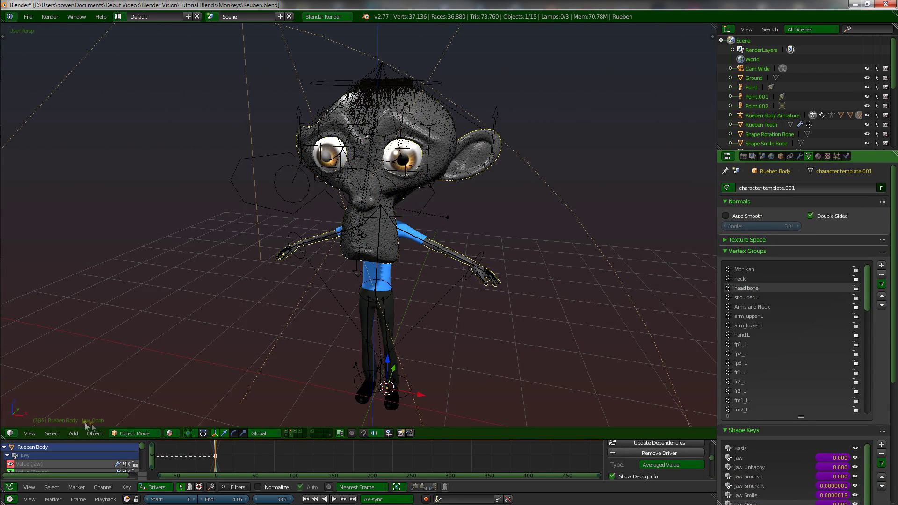
Switch back to the new file.blend window and start linking objects from a library file
mouse_move(2, 302)
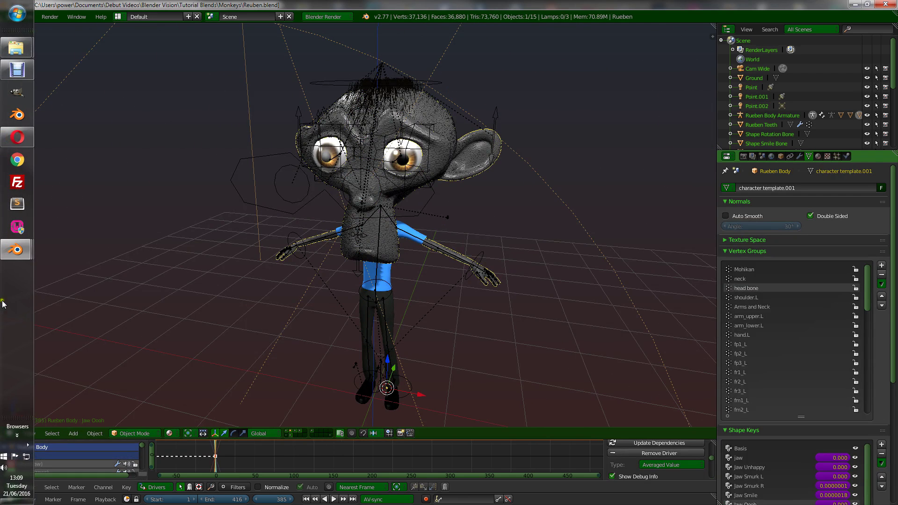
left_click(14, 259)
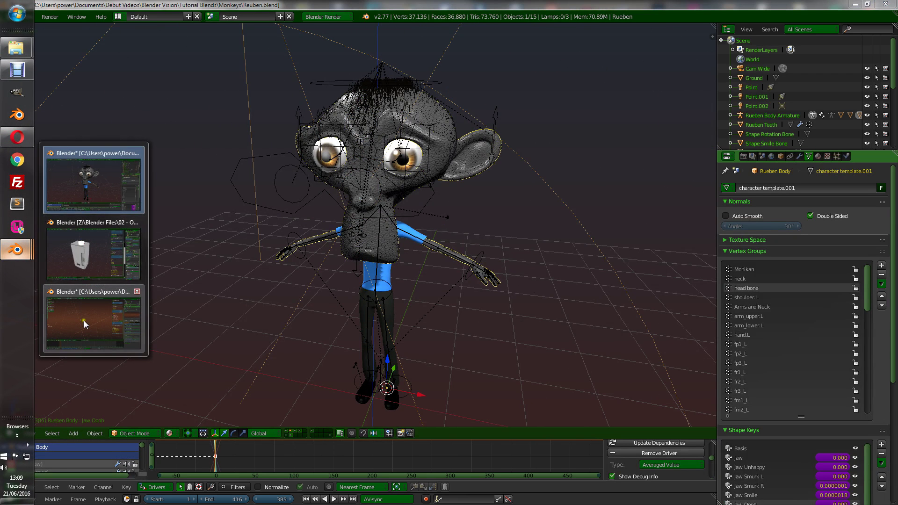
left_click(83, 321)
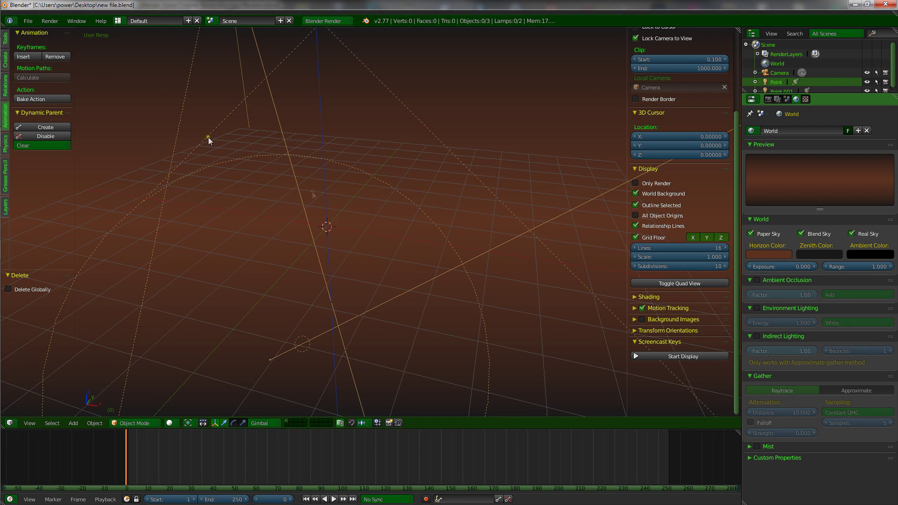
left_click(28, 21)
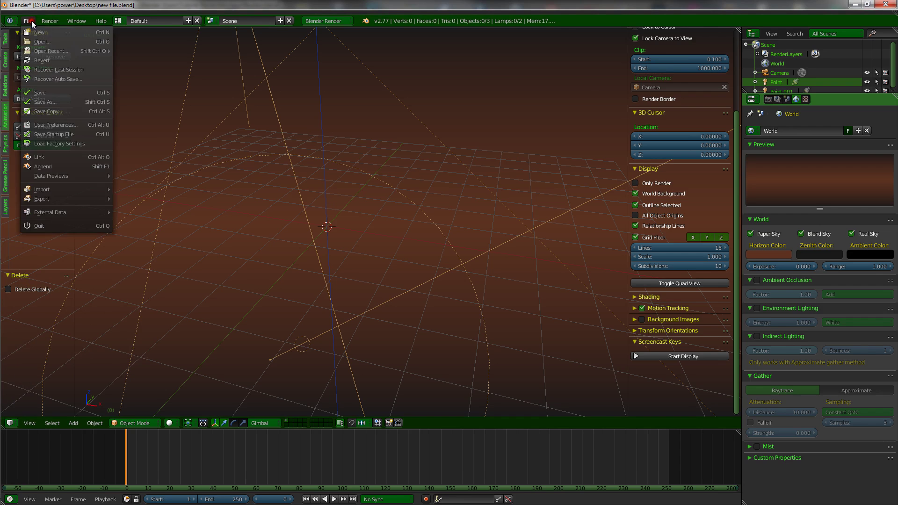
left_click(39, 157)
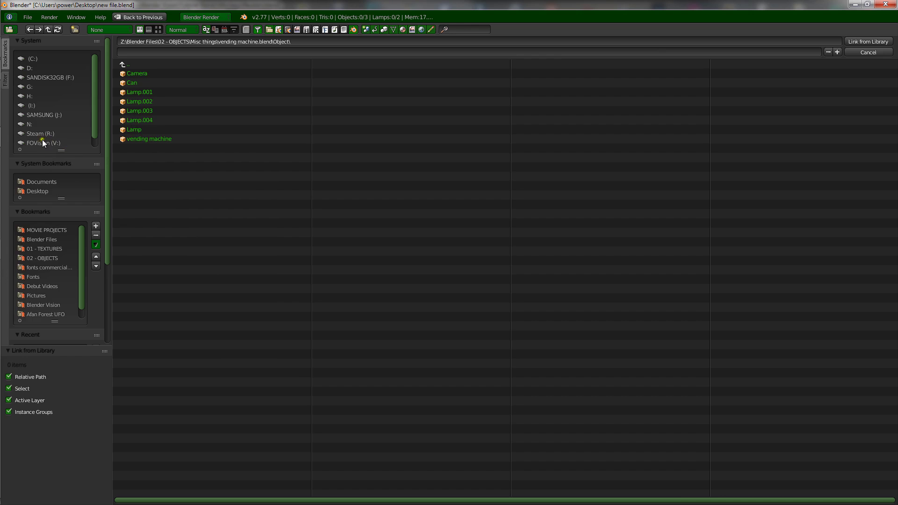
Link the objects from Reuben Shoes through Rueben Teeth out of the Object folder of Reuben.blend in the Monkeys folder
key("BackSpace")
double_click(148, 108)
double_click(147, 86)
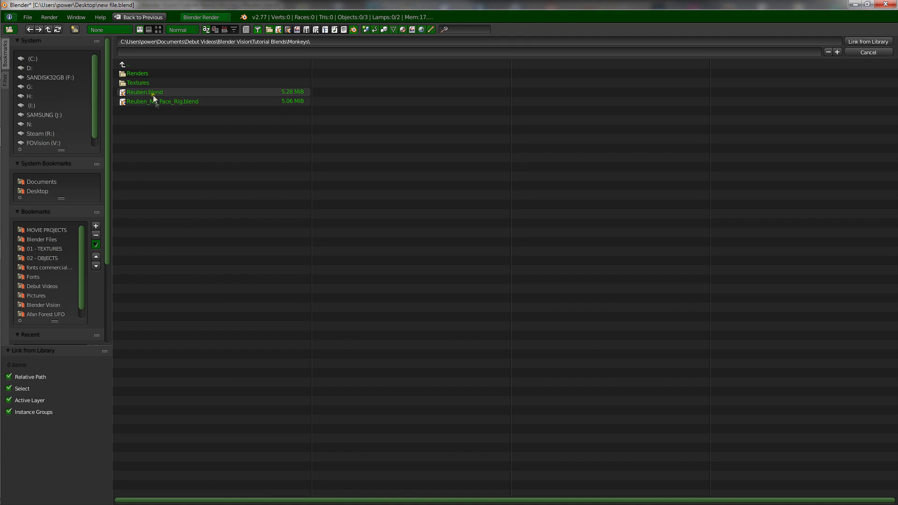
double_click(153, 92)
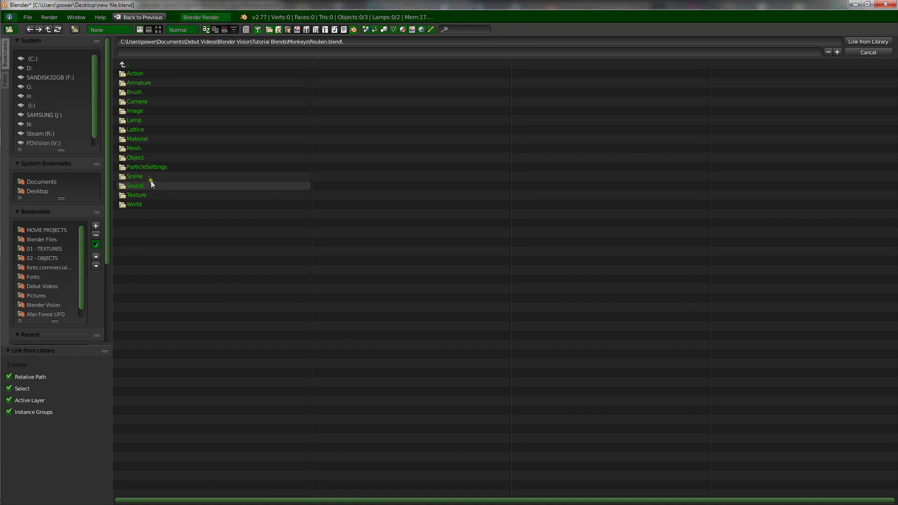
double_click(141, 156)
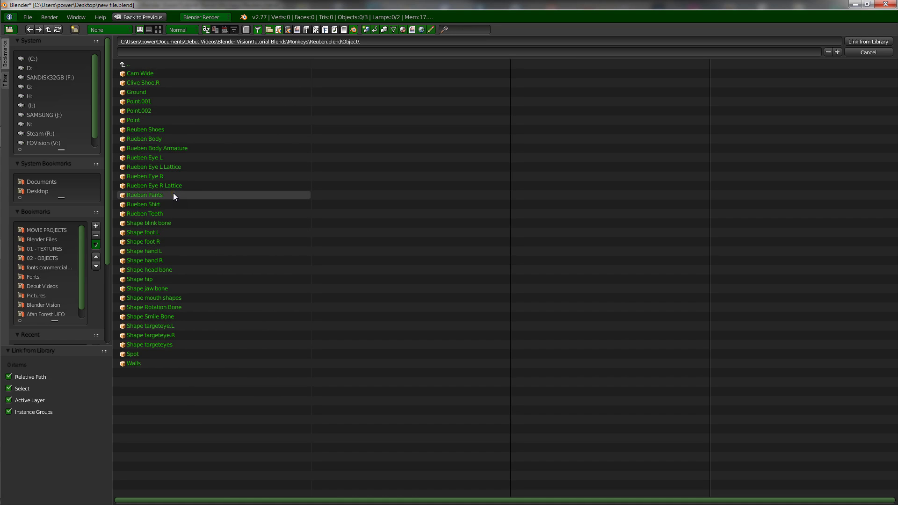
left_click_drag(156, 214, 154, 131)
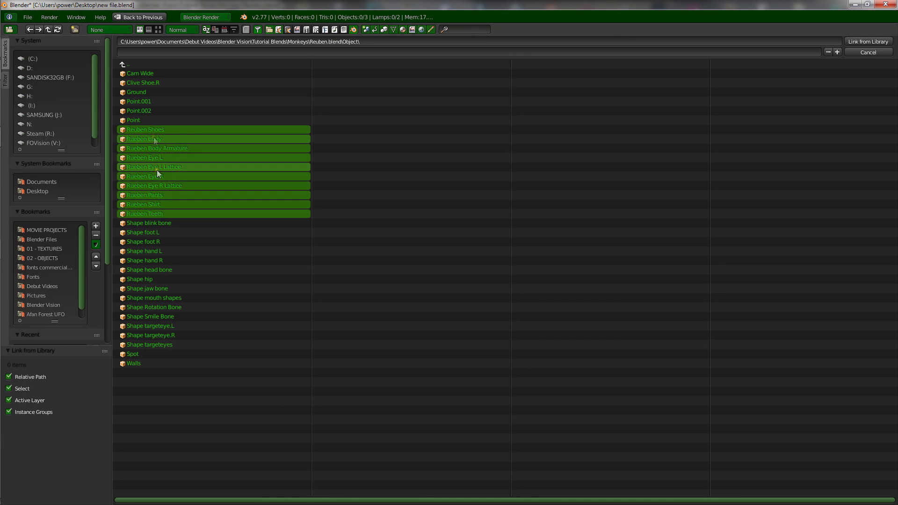
left_click(868, 41)
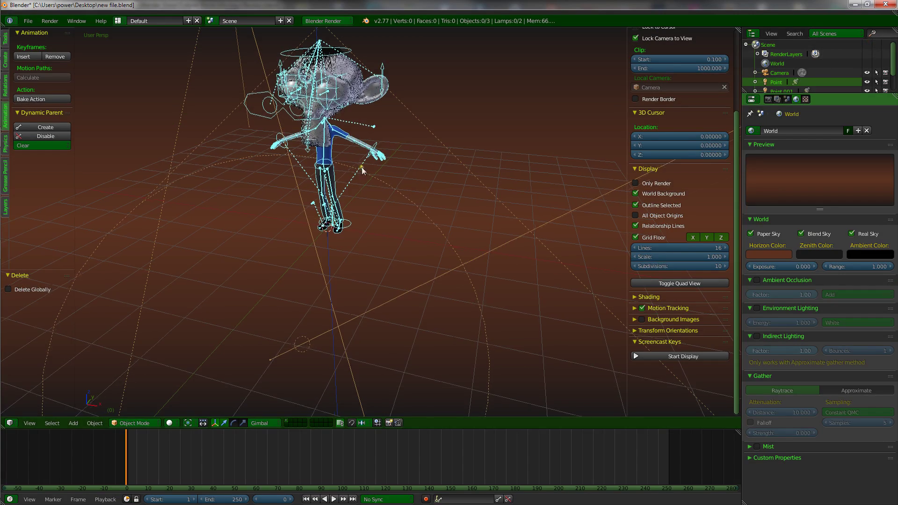
Select the linked Rueben Body Armature and try to move and rotate it in the viewport
middle_click_drag(362, 171, 355, 182)
scroll(354, 188, "up", 4)
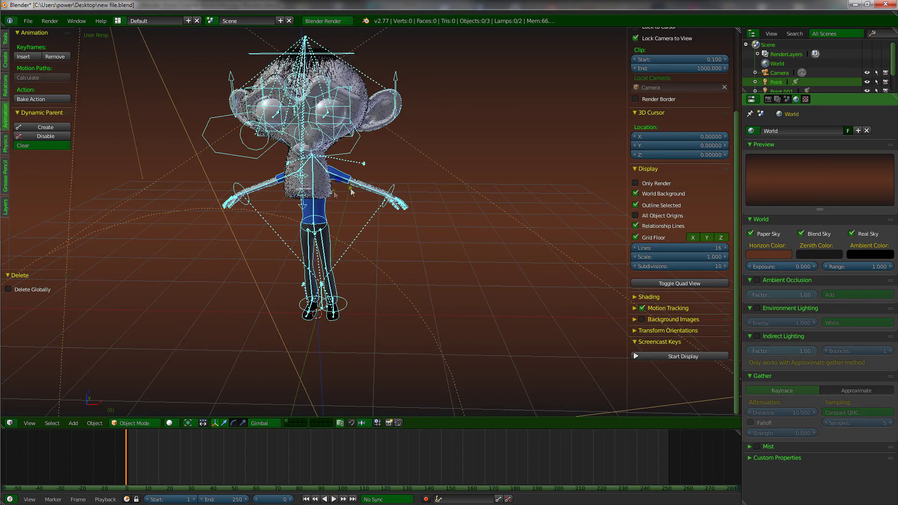
right_click(351, 192)
middle_click_drag(354, 197, 367, 227)
key("g")
right_click(363, 240)
right_click(370, 222)
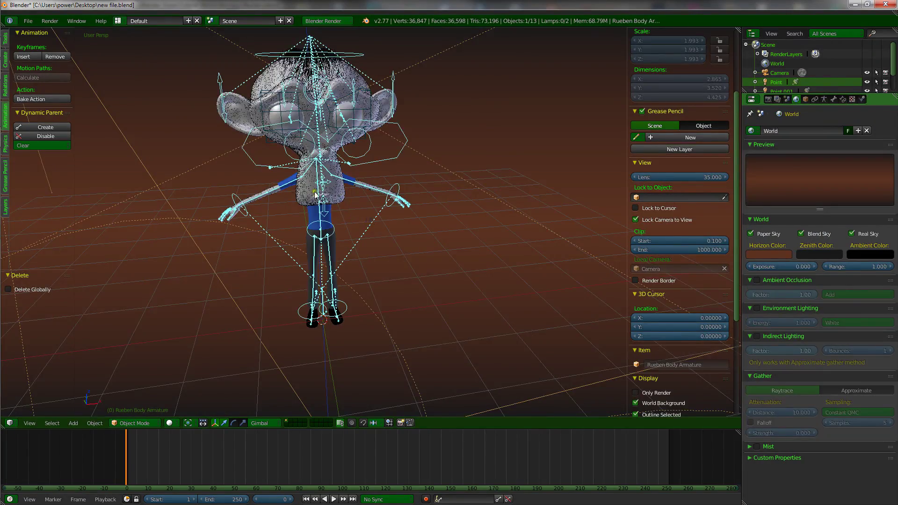
key("r")
right_click(336, 180)
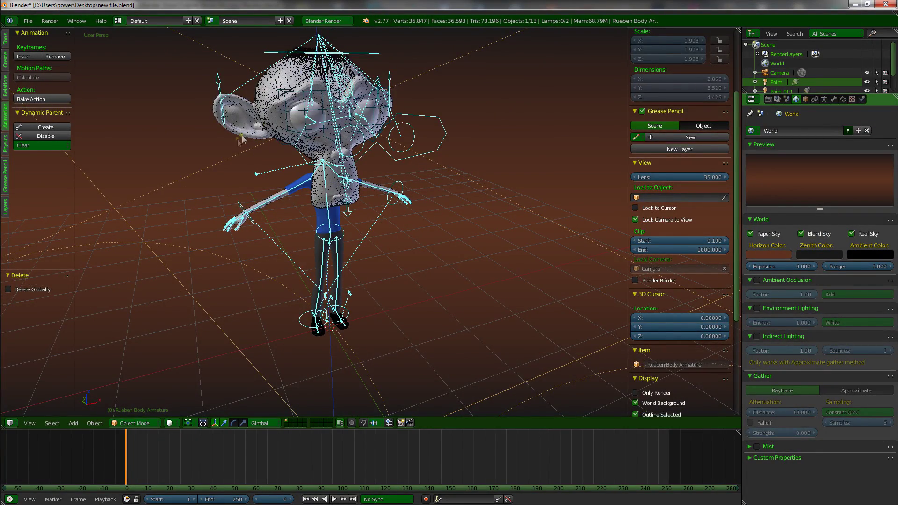
Make a proxy of the linked Rueben Body Armature and put the proxy into Pose Mode
right_click(317, 219)
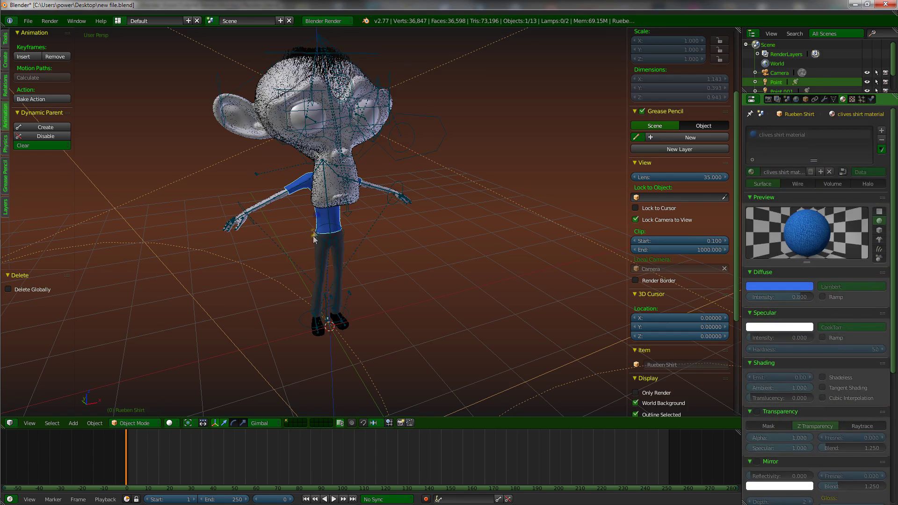
right_click(371, 232)
middle_click_drag(333, 161, 340, 173)
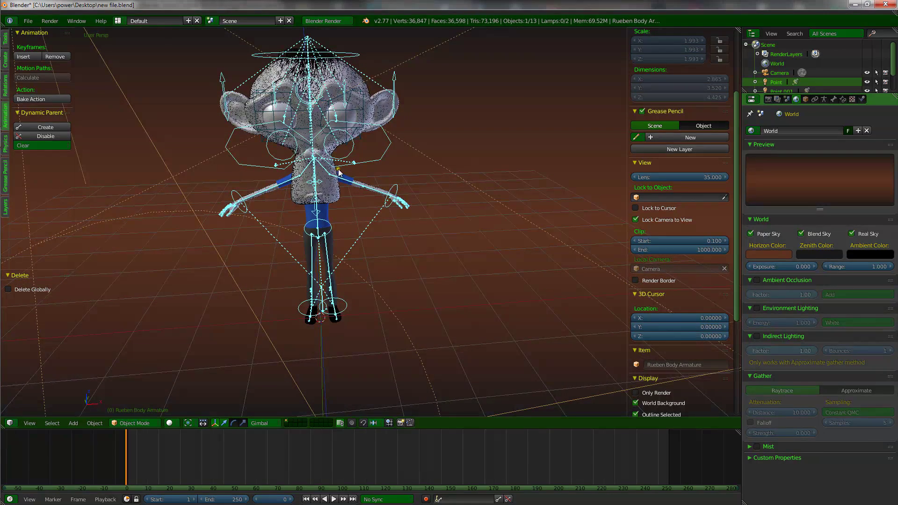
left_click(95, 423)
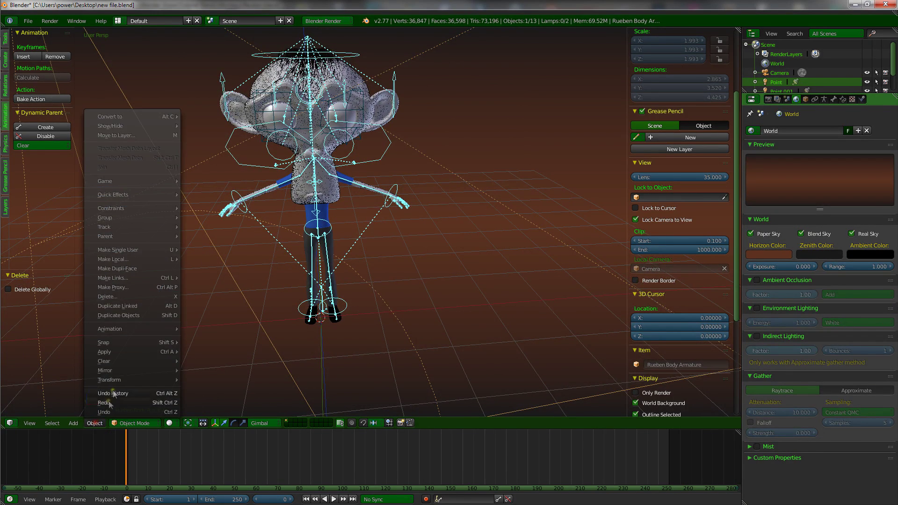
left_click(114, 287)
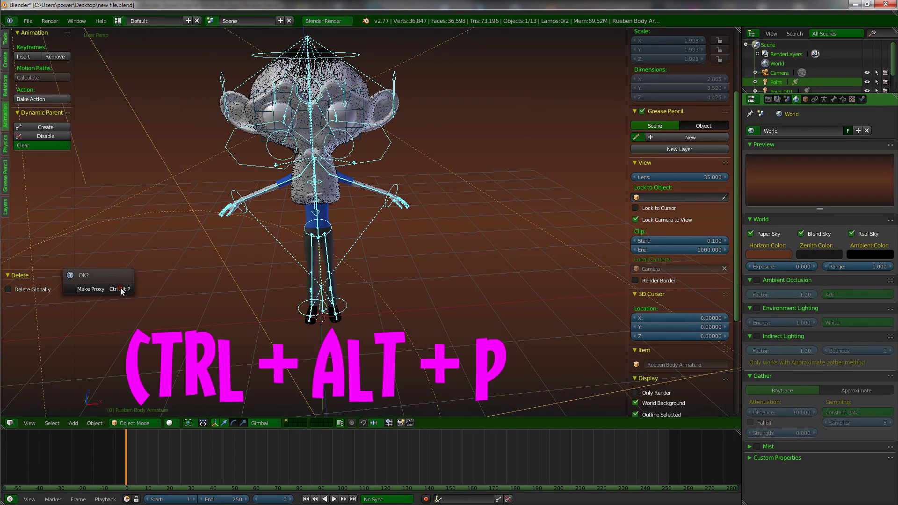
left_click(97, 288)
middle_click_drag(331, 224, 369, 227)
key("Tab")
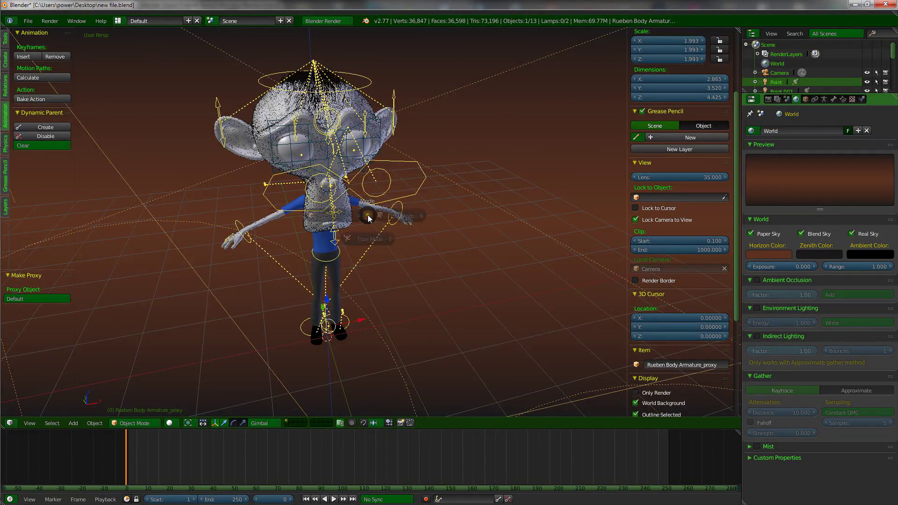
left_click(370, 269)
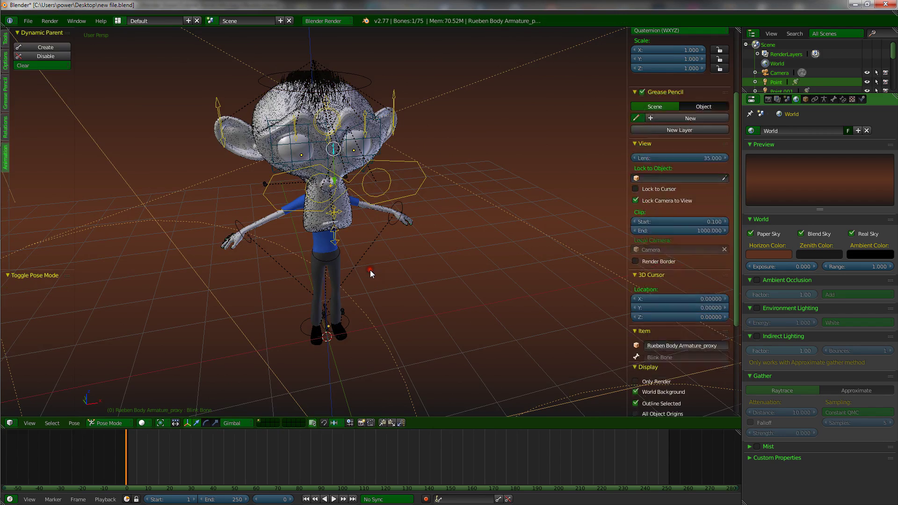
Try moving the proxy's left hand control bone handIK.L and the linked Rueben Shirt object
mouse_move(374, 252)
middle_mouse_down()
mouse_move(359, 251)
mouse_move(370, 251)
middle_mouse_up()
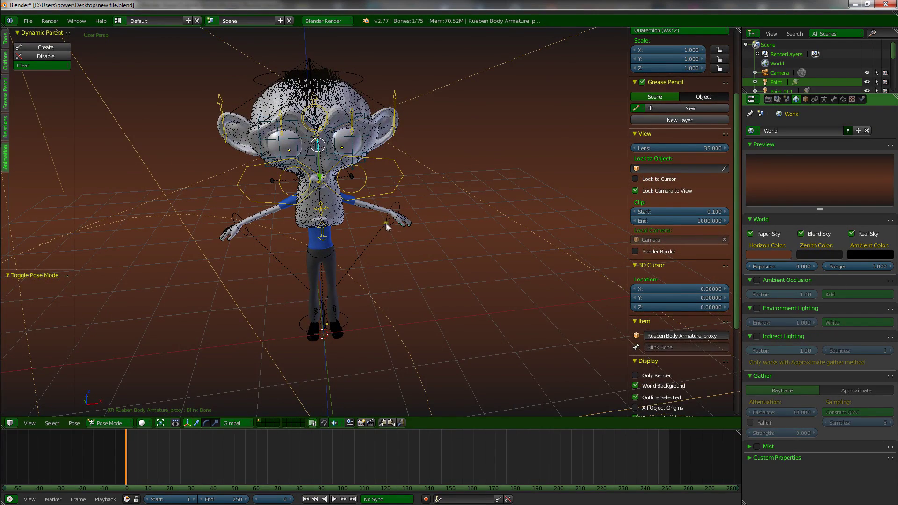
right_click(393, 231)
key("g")
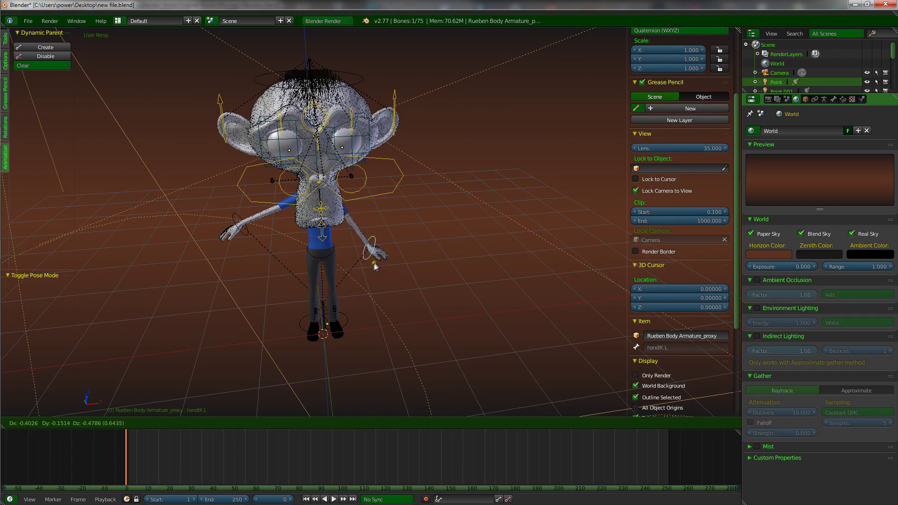
right_click(353, 255)
middle_click_drag(353, 255, 339, 209)
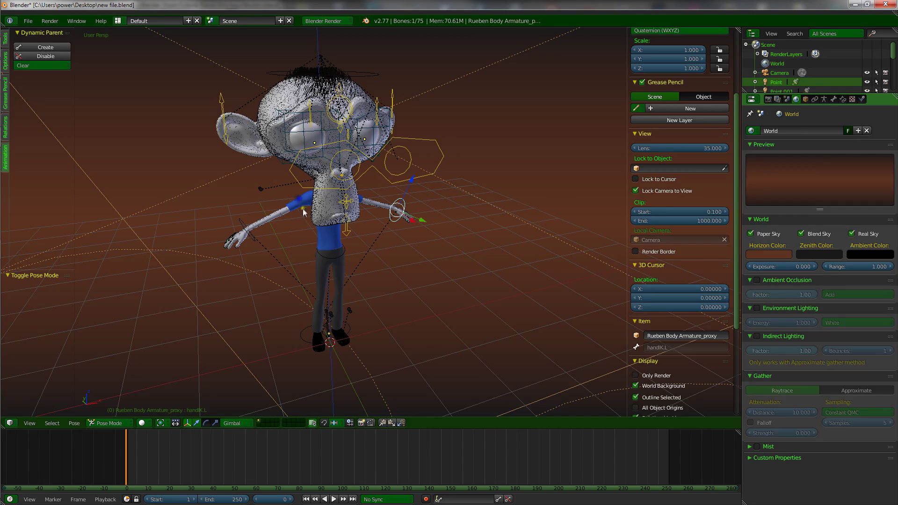
right_click(301, 215)
key("g")
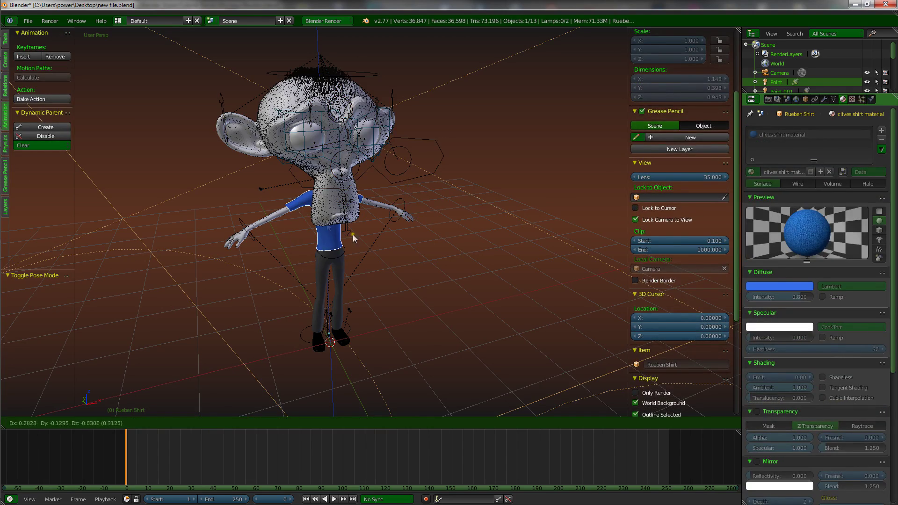
right_click(299, 240)
Change the viewport shading from solid to Material display
middle_click_drag(298, 240, 309, 221)
key("z")
left_click(338, 186)
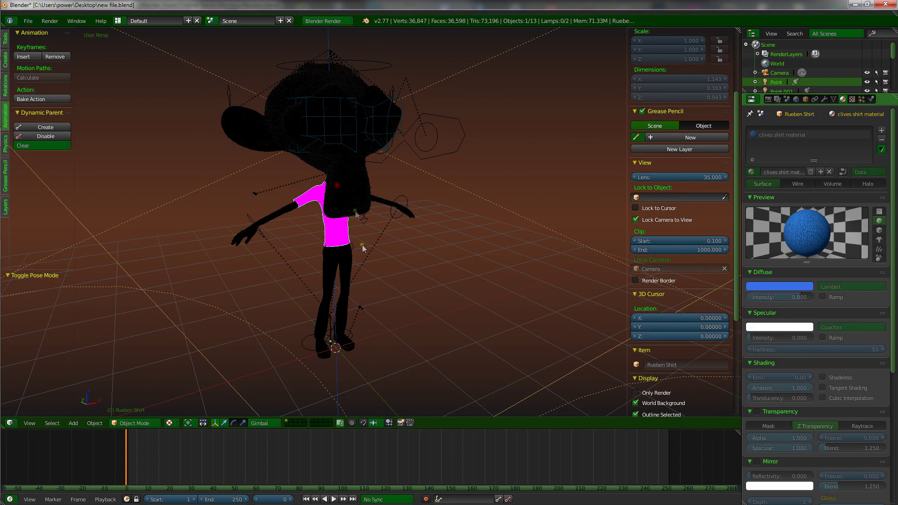
key("z")
left_click(310, 218)
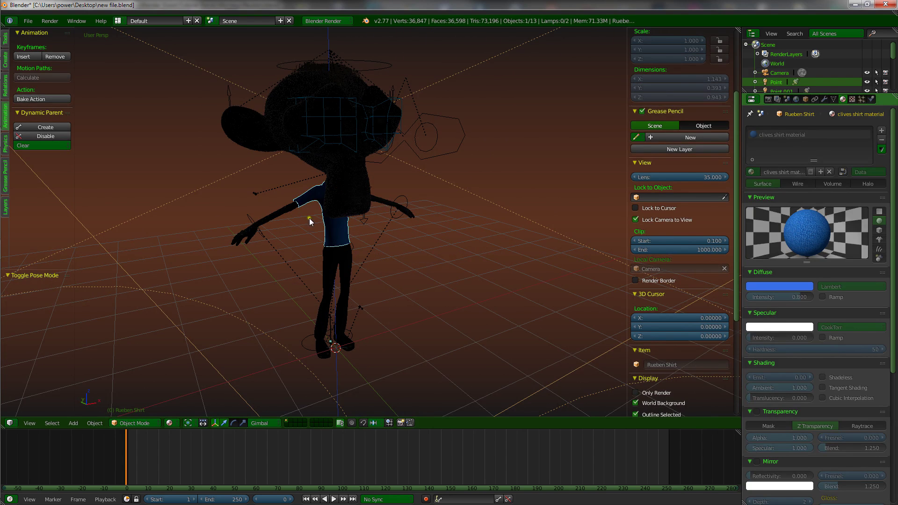
Move the Point spot lamp about -5.92 on X and -2.91 on Z in front view, and 5.58 on Y and 0.75 on Z in side view
middle_click_drag(310, 218, 316, 235)
scroll(316, 235, "down", 5)
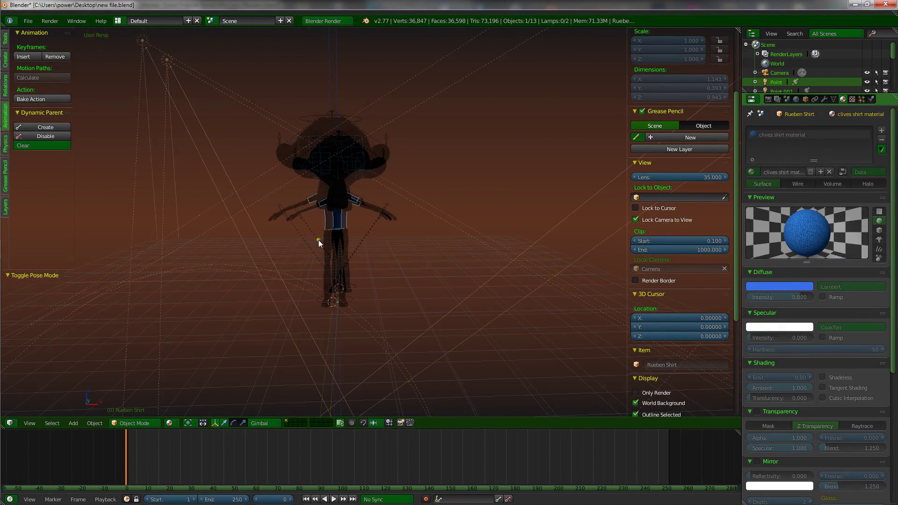
left_click(469, 121)
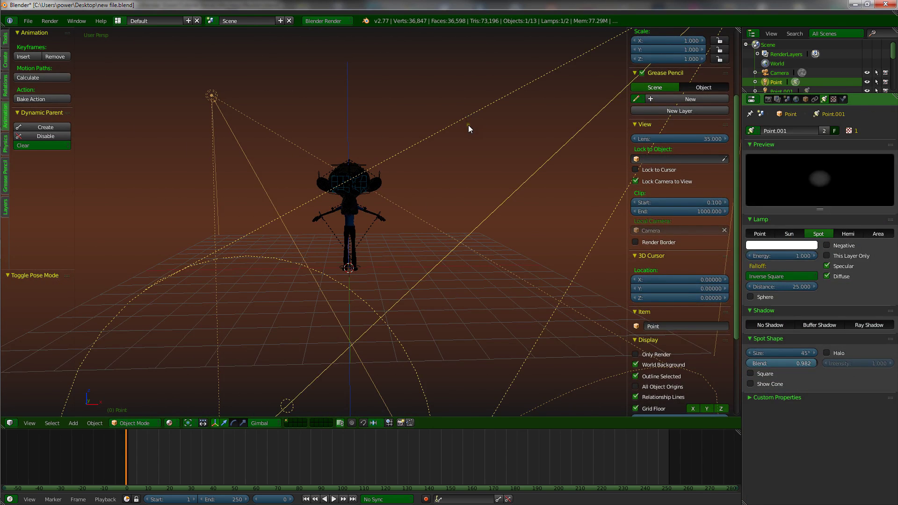
key("KP_1")
key("g")
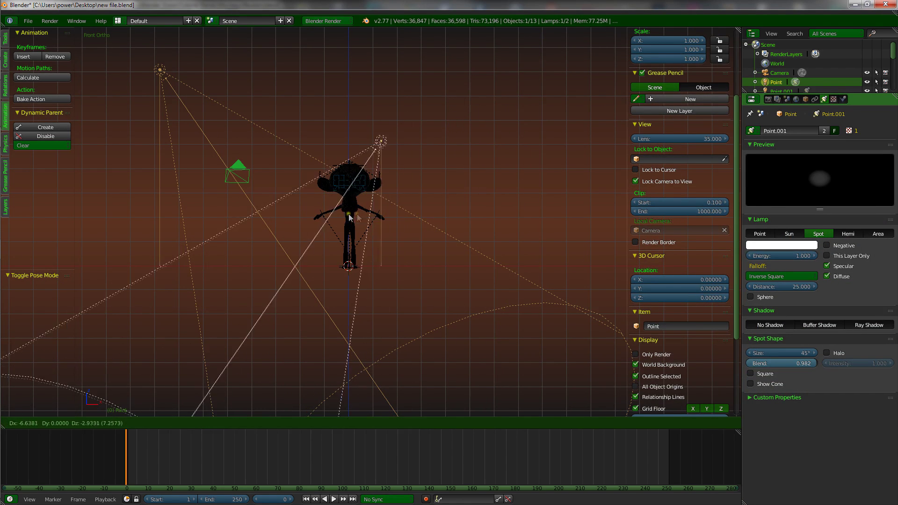
left_click(375, 230)
middle_click_drag(374, 230, 341, 240)
key("KP_3")
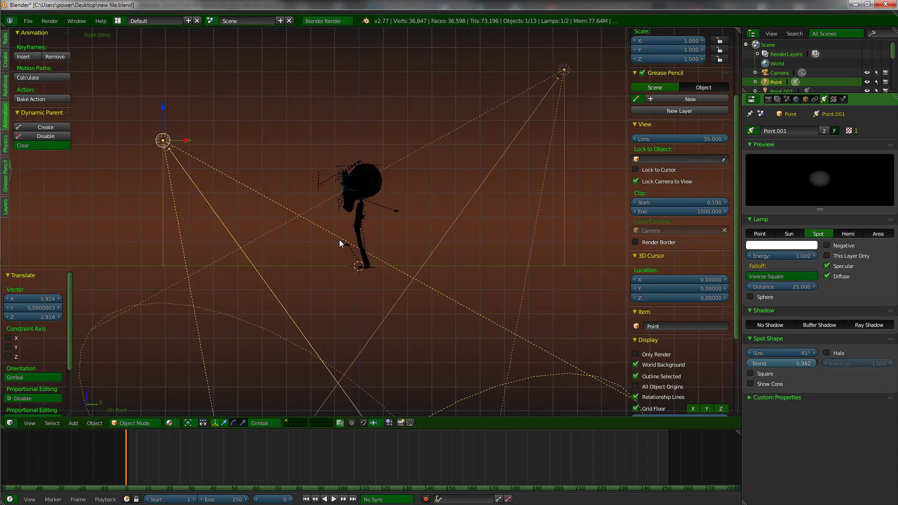
key("g")
left_click(441, 222)
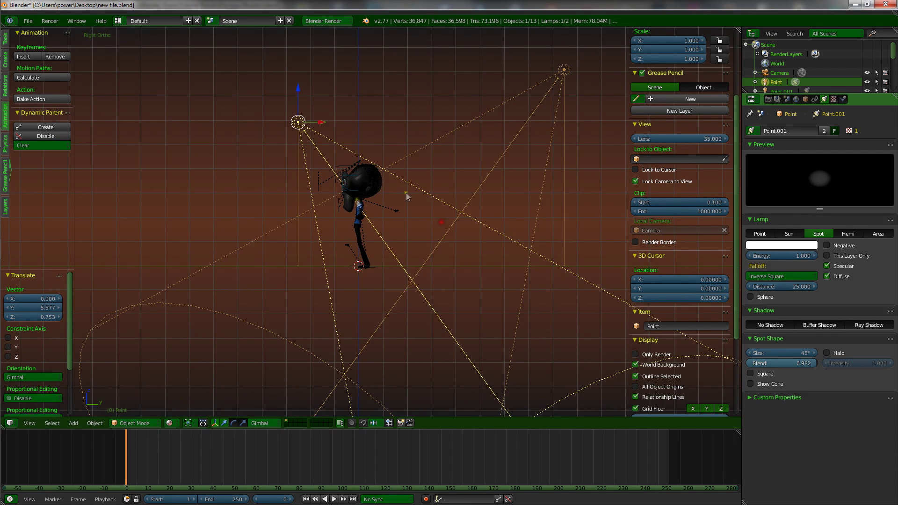
Set the energy of the Point spot lamp to 9.99 to brighten the character
middle_click_drag(406, 193, 406, 243)
scroll(406, 243, "up", 5)
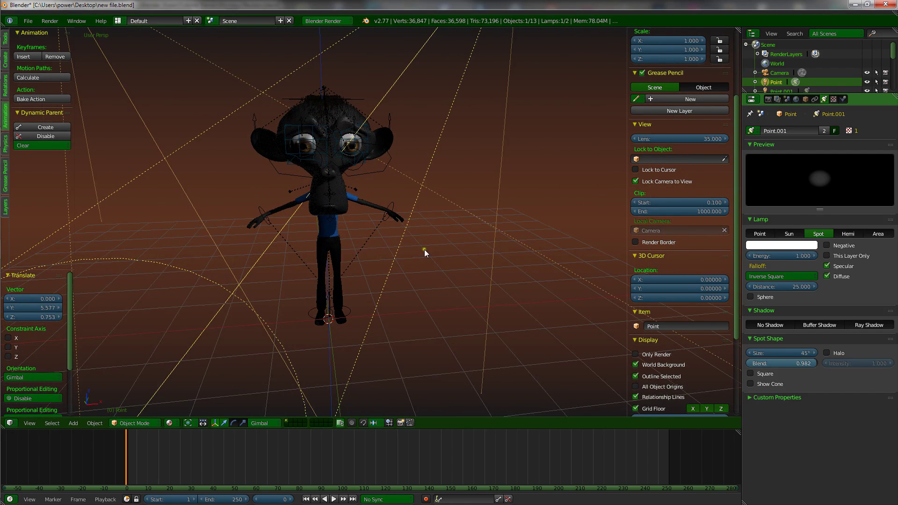
left_click_drag(786, 254, 816, 255)
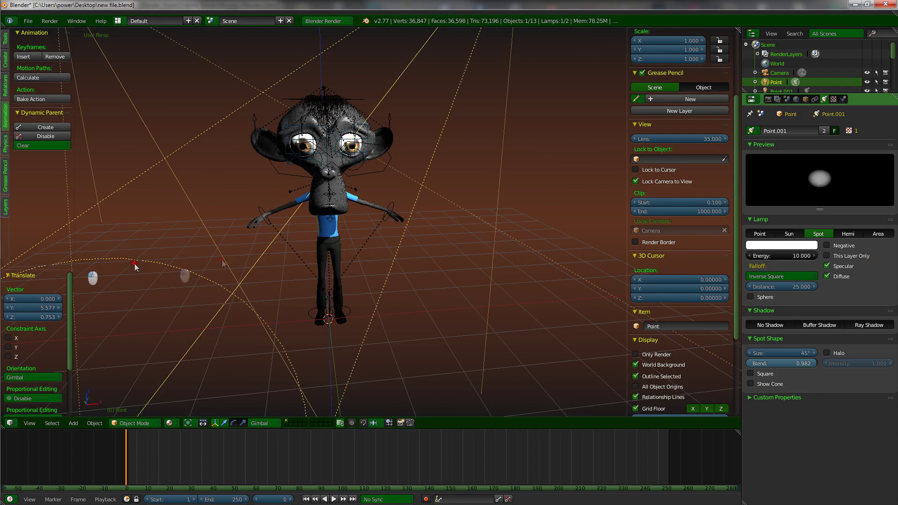
Examine the linked character's face, skin texture and blue shirt up close under the brighter lamp
middle_click_drag(226, 240, 341, 246)
scroll(281, 246, "up", 3)
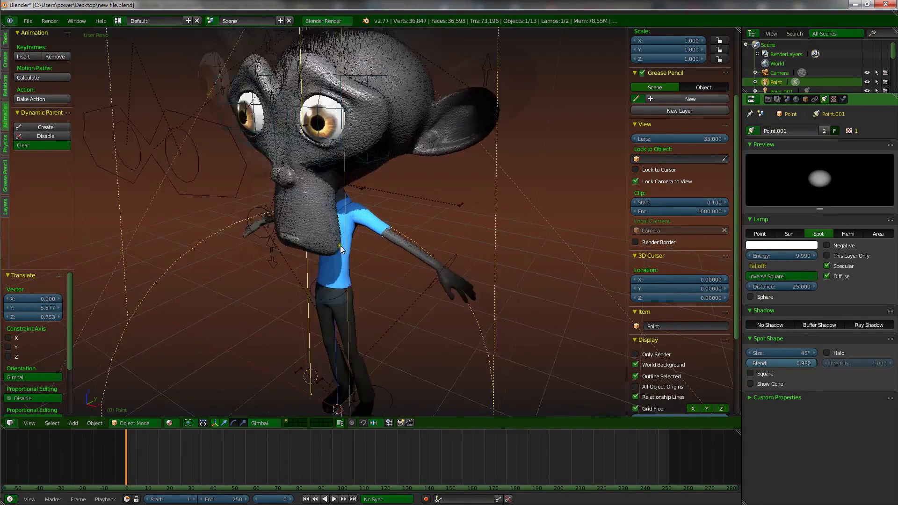
scroll(341, 246, "up", 6)
scroll(341, 248, "up", 2)
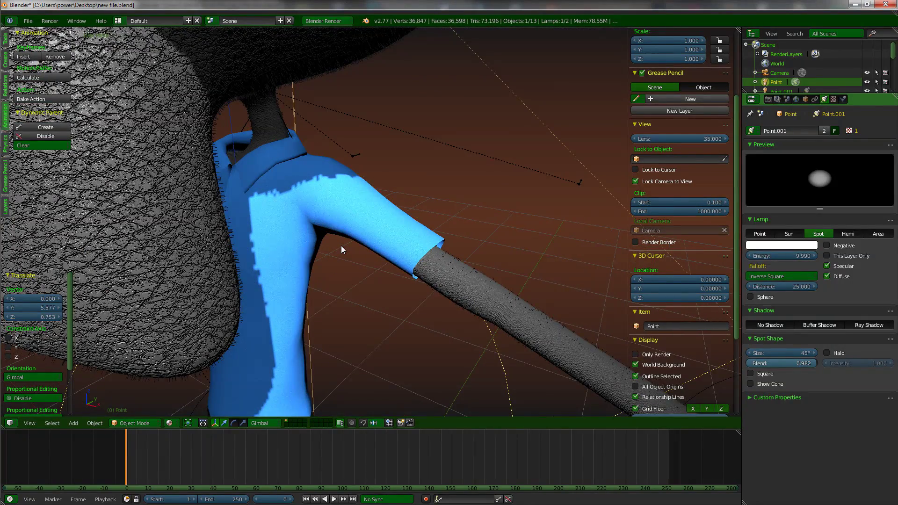
scroll(341, 245, "down", 4)
scroll(341, 247, "up", 5)
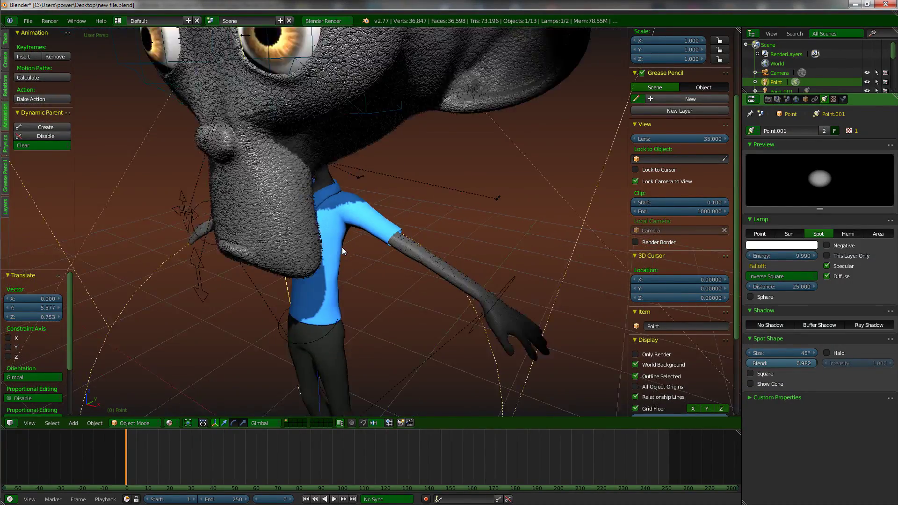
scroll(345, 253, "up", 3)
scroll(349, 253, "down", 8)
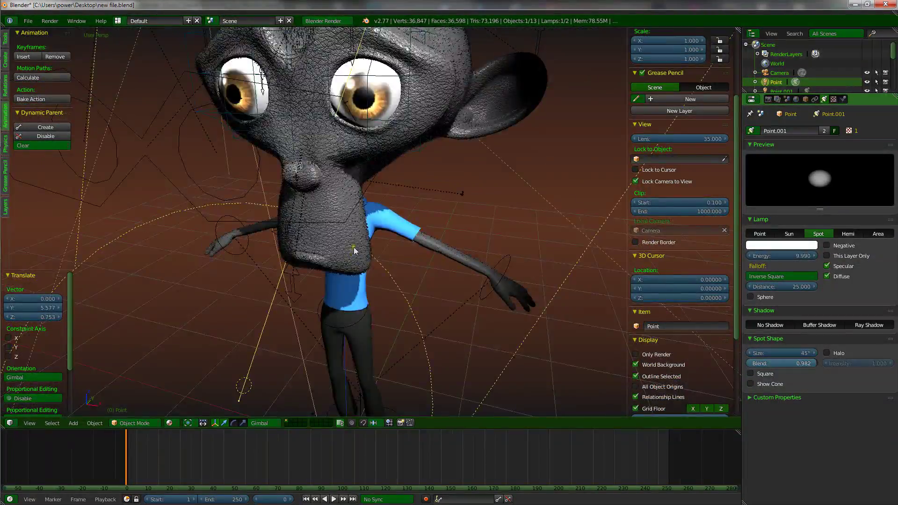
Select the armature proxy's foot_controller.R bone and try moving the character's right foot
middle_click_drag(354, 251, 322, 300)
right_click(302, 367)
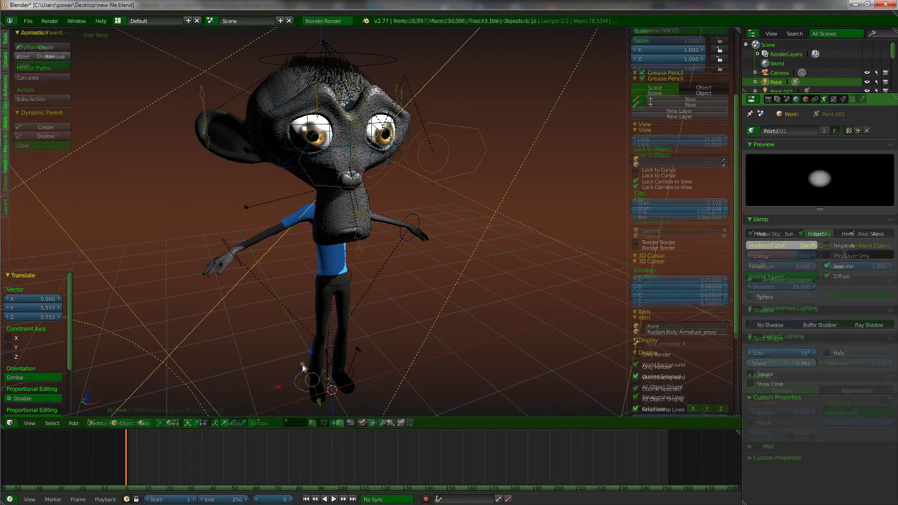
key("g")
right_click(238, 355)
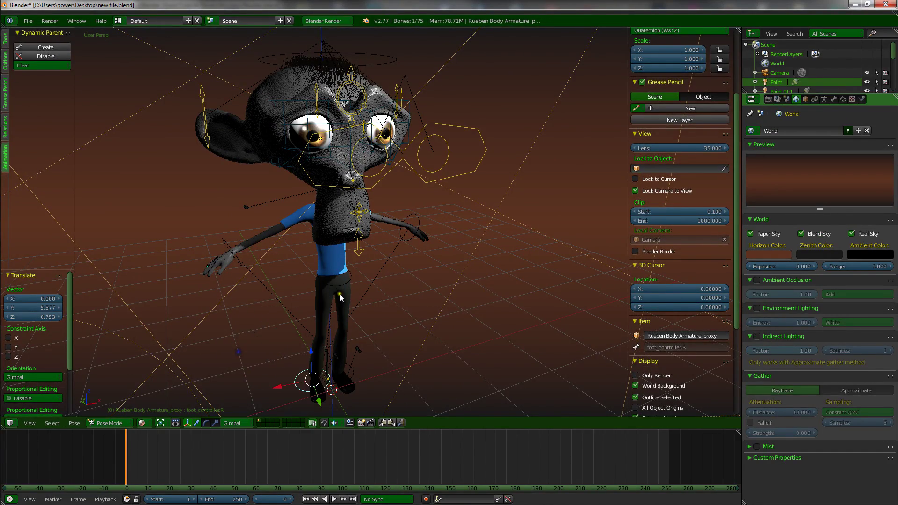
middle_click_drag(300, 290, 349, 240)
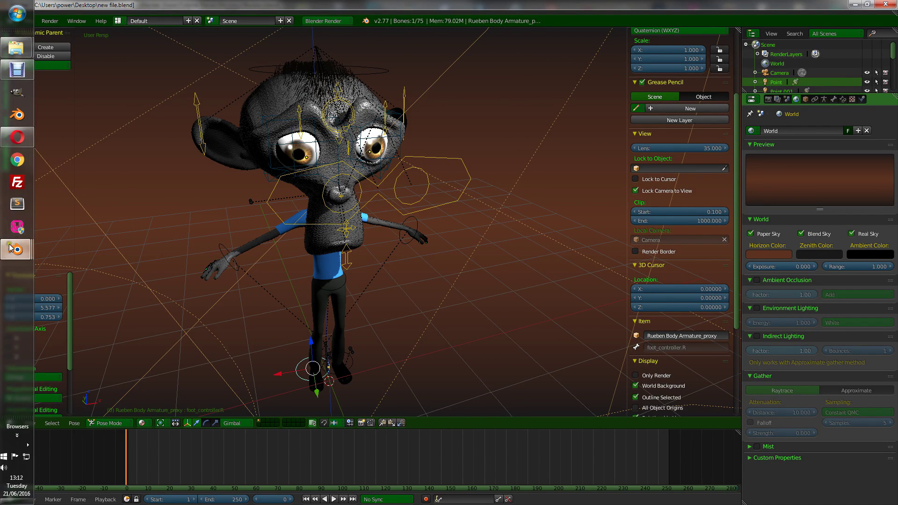
Switch to the Blender window holding Reuben.blend and examine the original character and its rig
mouse_move(17, 250)
mouse_move(91, 198)
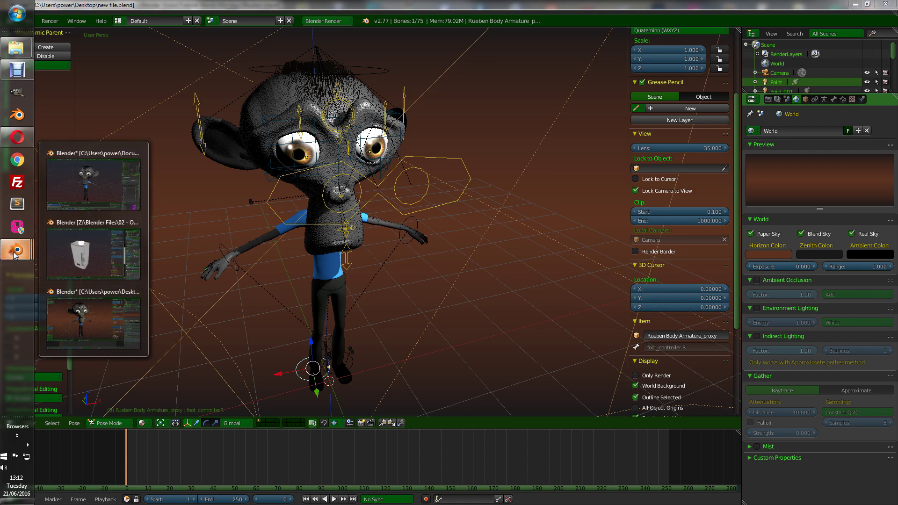
left_click(93, 183)
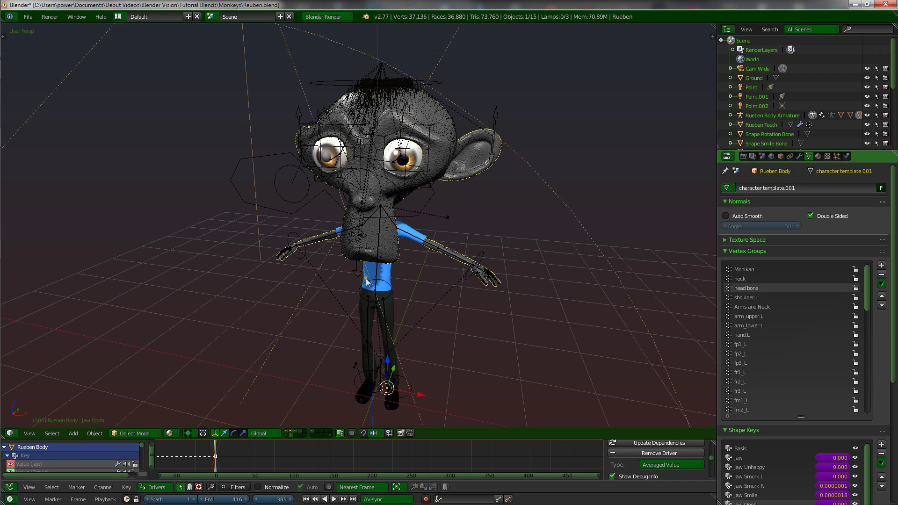
middle_click_drag(392, 299, 368, 276)
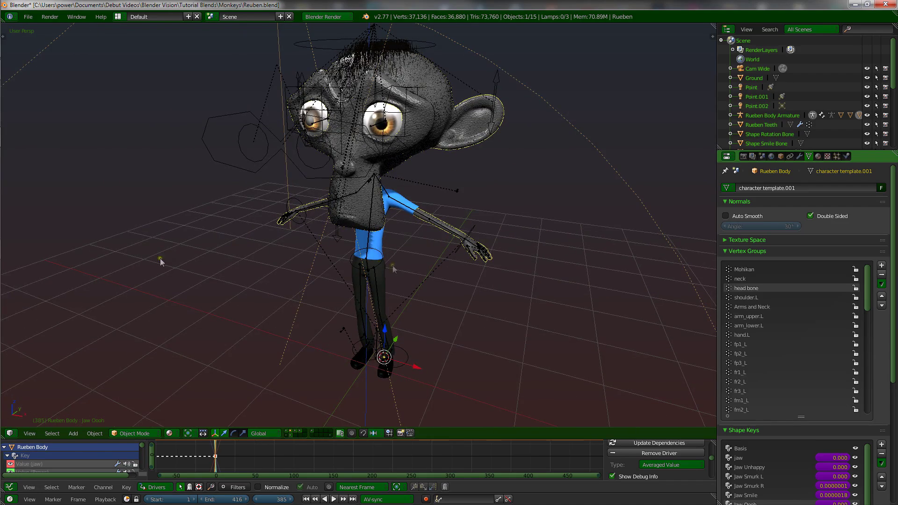
Return to the new file.blend window and examine the linked character with its armature proxy from several angles
mouse_move(16, 249)
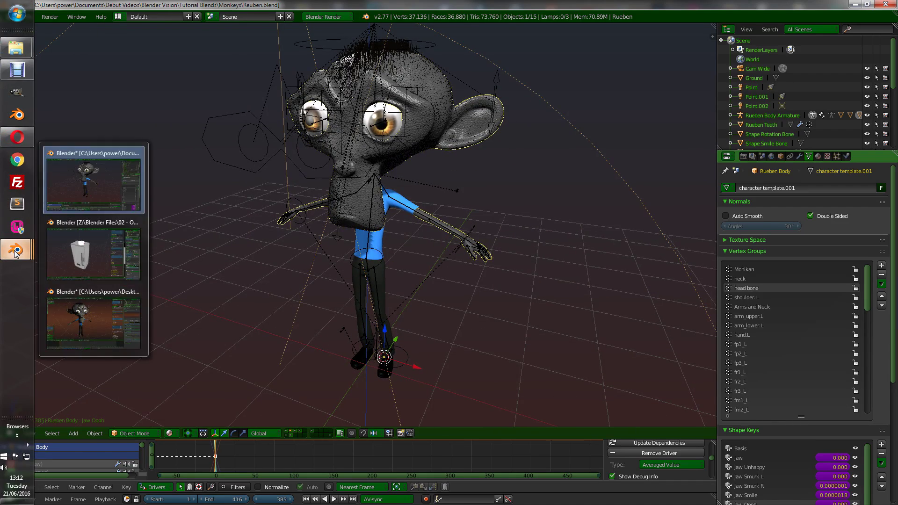
left_click(69, 318)
mouse_move(297, 223)
middle_mouse_down()
mouse_move(420, 223)
mouse_move(295, 220)
middle_mouse_up()
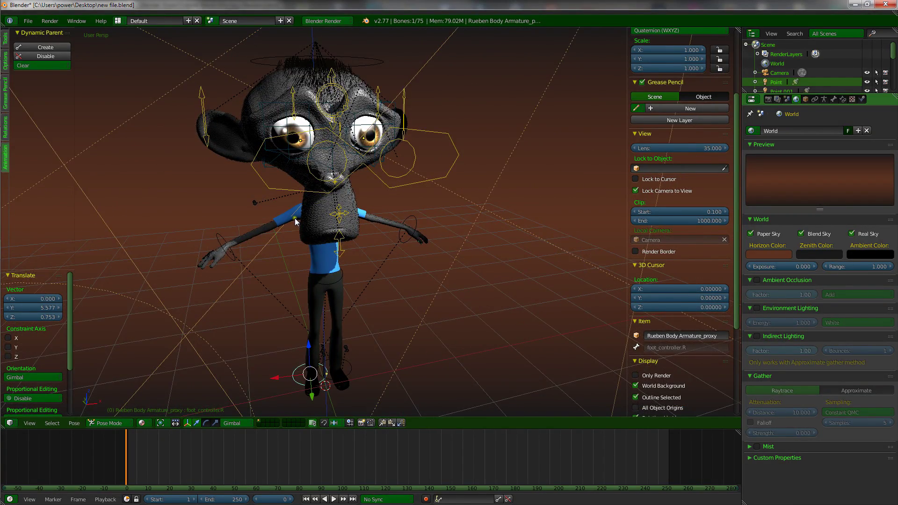
middle_click_drag(307, 219, 372, 226)
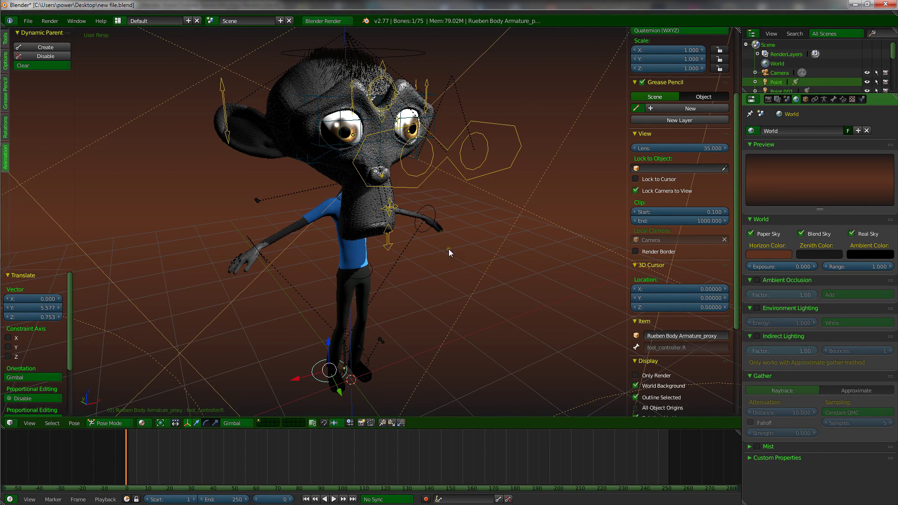
middle_click_drag(449, 249, 412, 240)
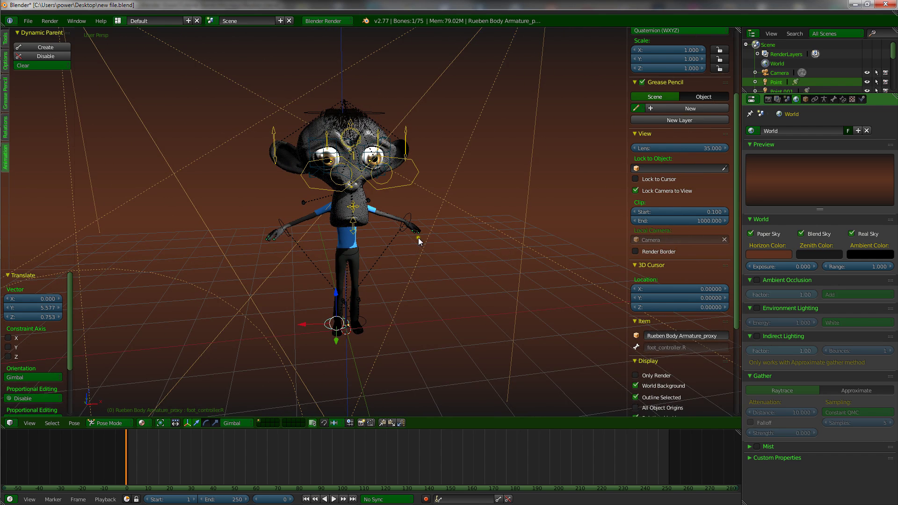
scroll(414, 239, "up", 3)
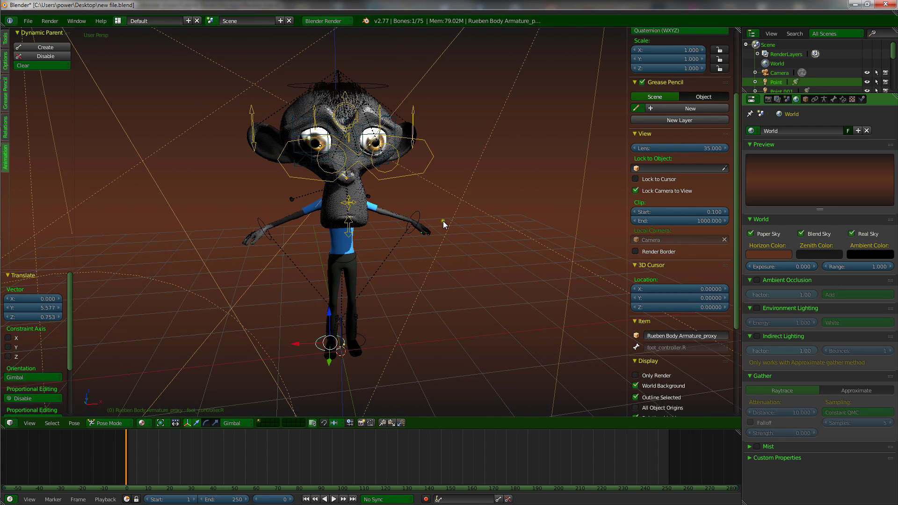